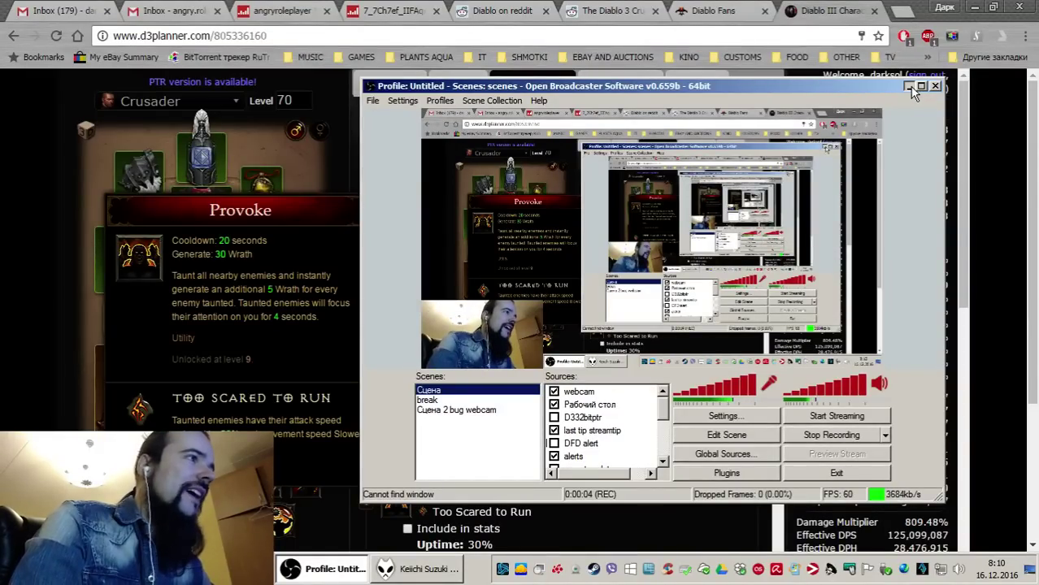
Minimize OBS to reveal the Crusader build's skills page on d3planner
left_click(910, 88)
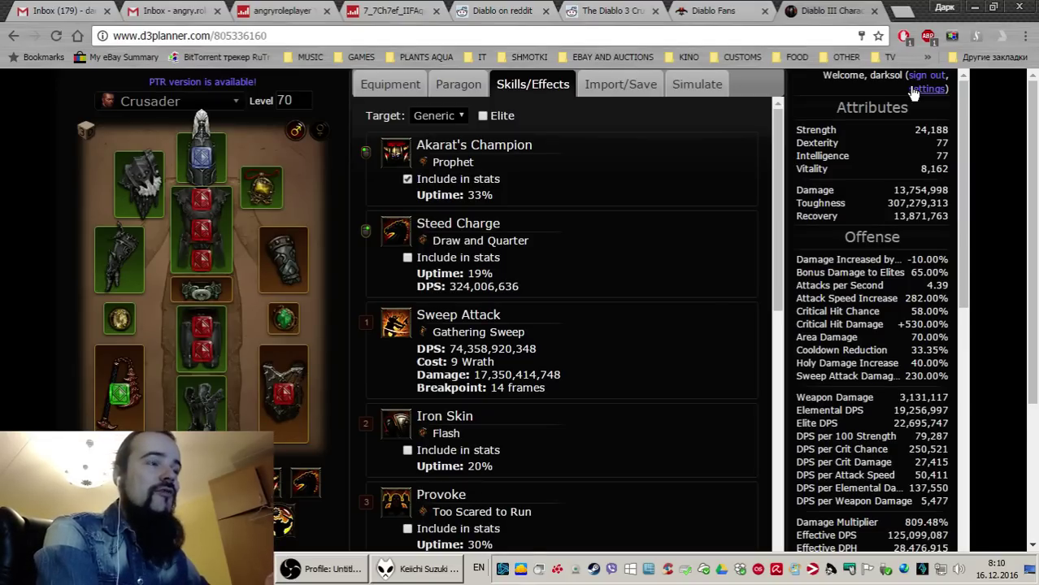
Inspect the Crusader build's equipped items in the gear slots
scroll(299, 316, "down", 3)
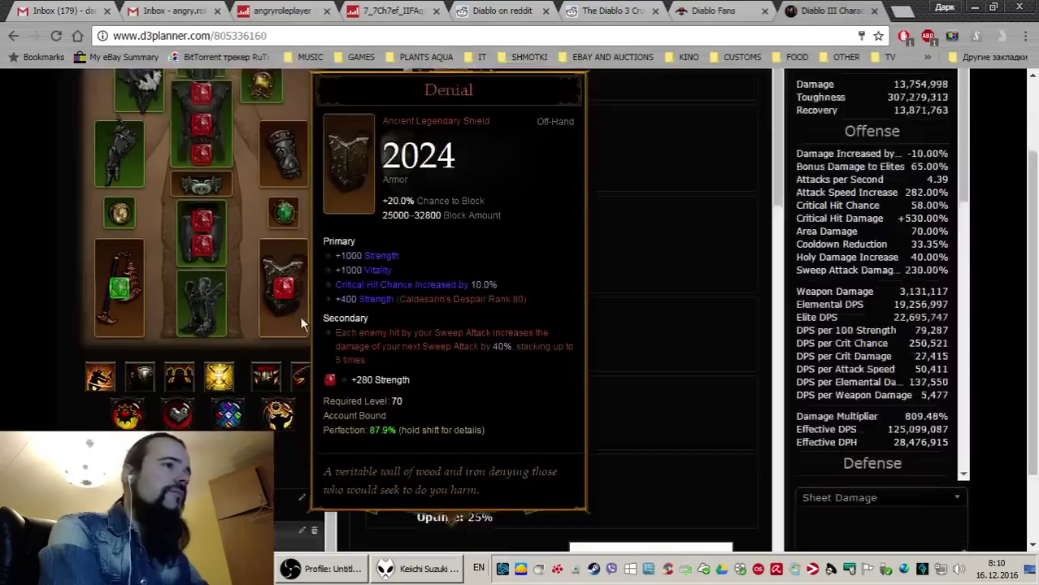
scroll(227, 294, "up", 3)
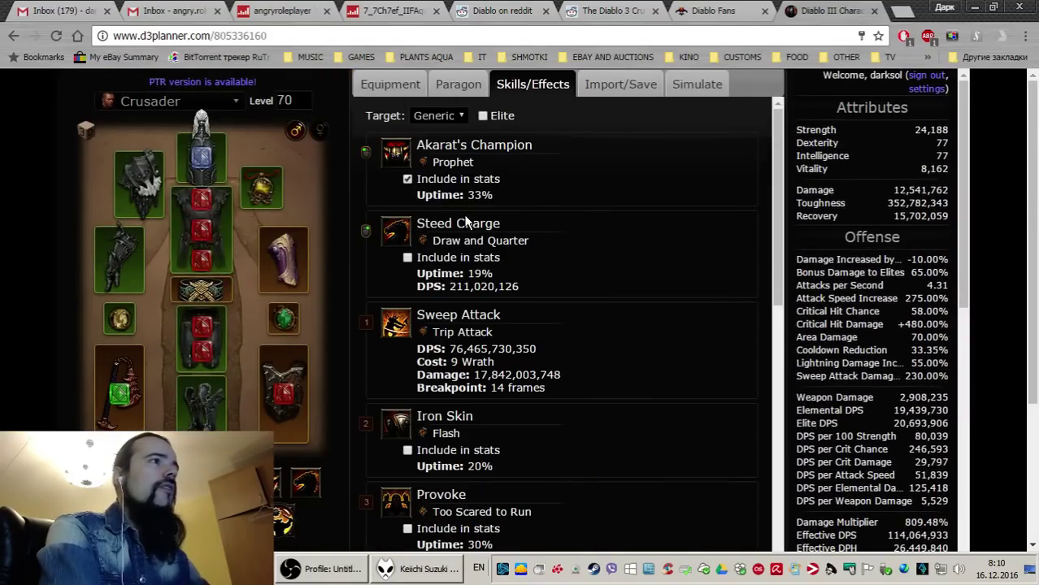
mouse_move(269, 189)
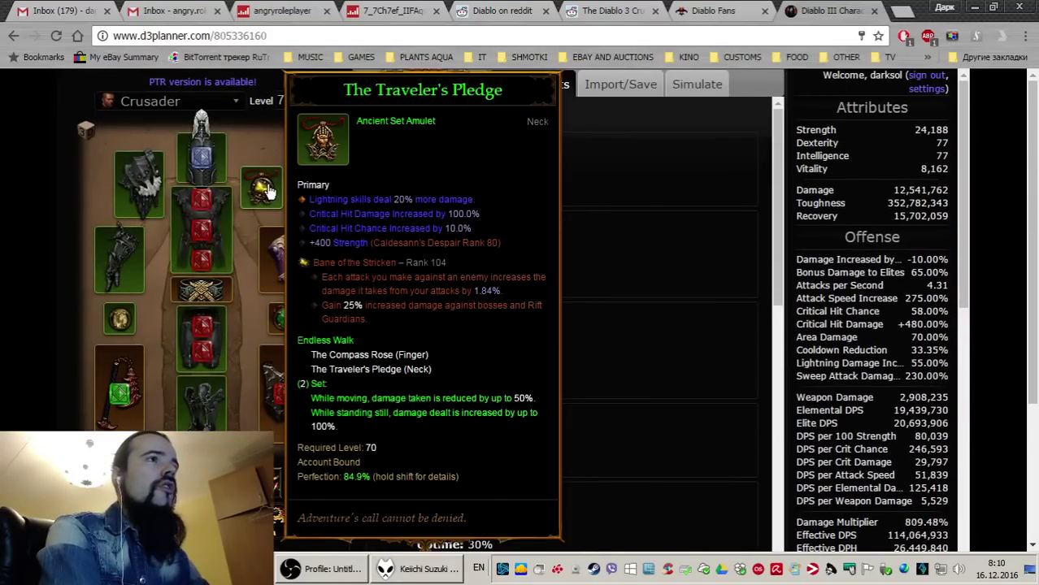
mouse_move(203, 173)
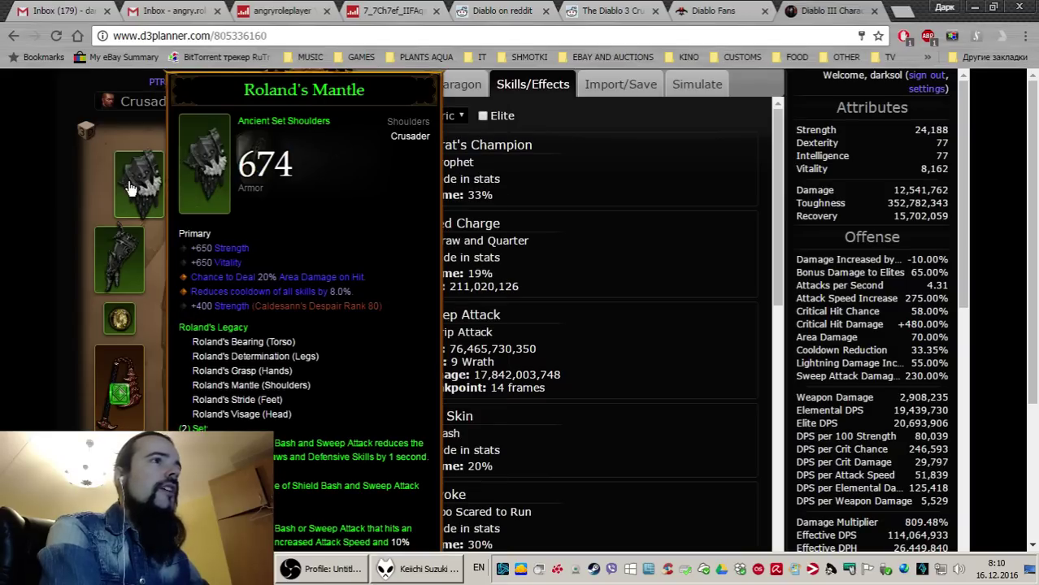
mouse_move(202, 398)
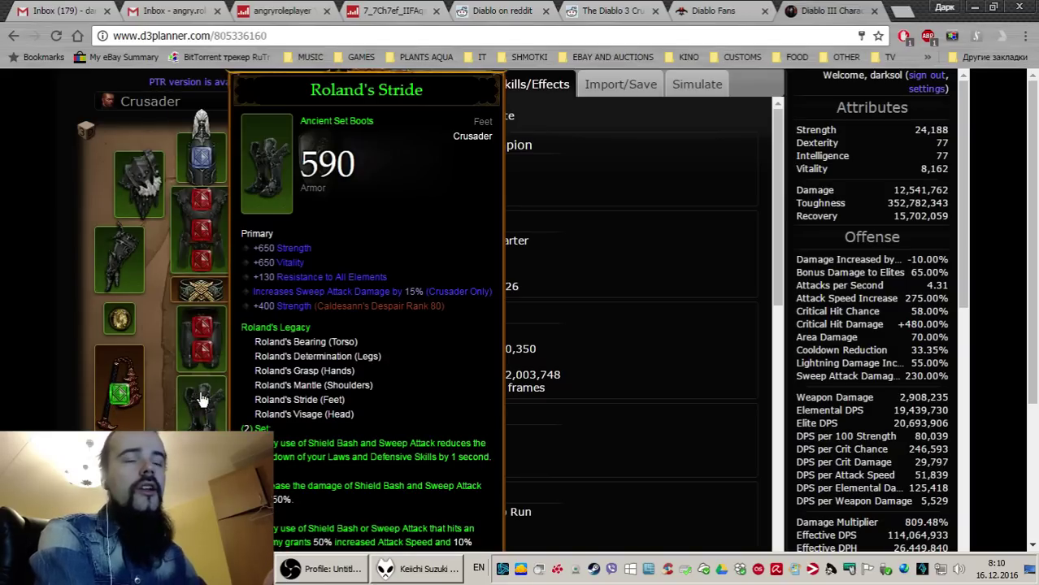
mouse_move(283, 396)
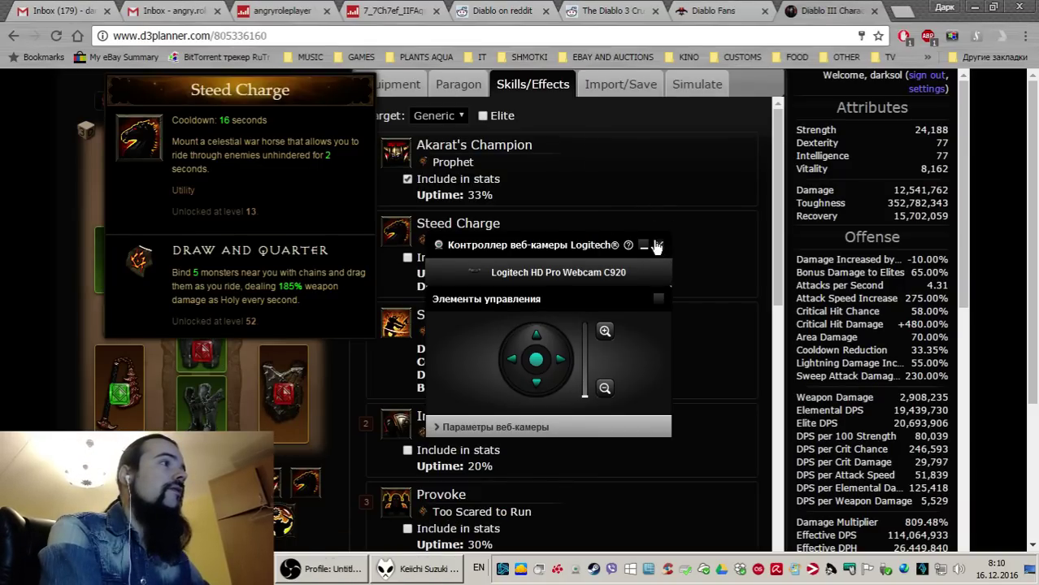
Close the webcam controller and show the Paragon page: level 1400, 800 Strength
left_click(658, 245)
mouse_move(297, 258)
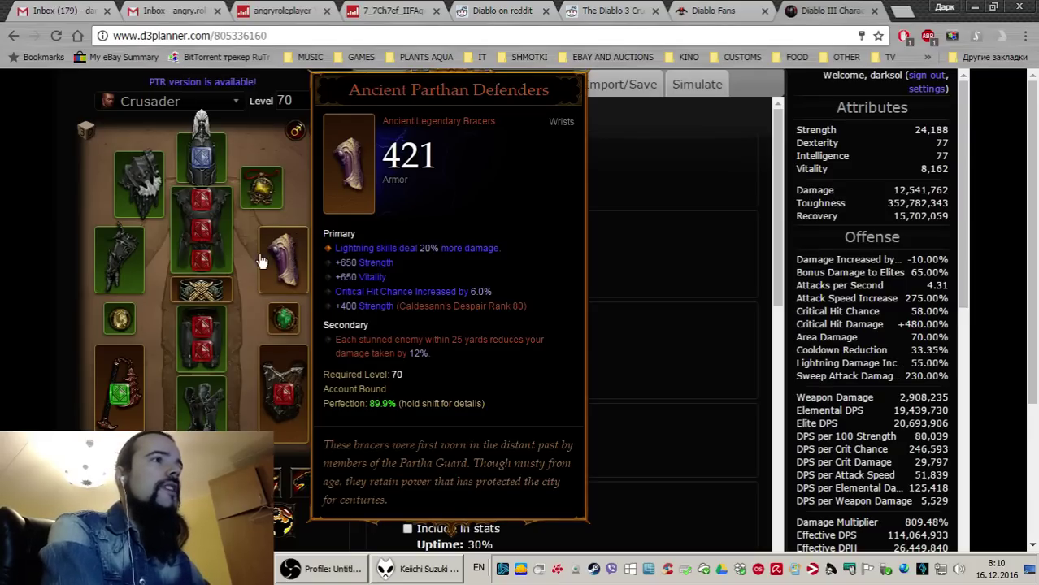
mouse_move(207, 289)
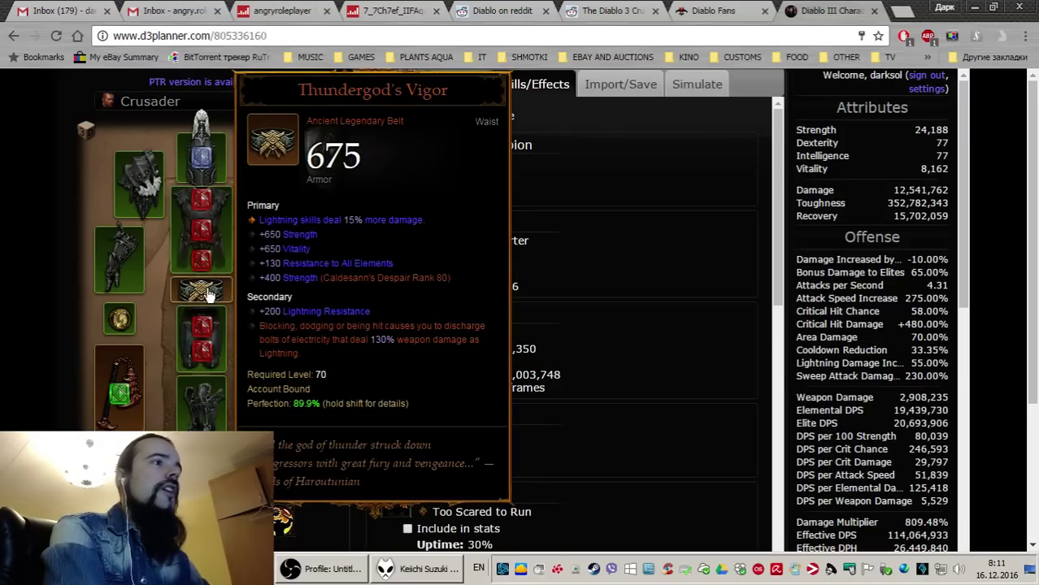
left_click(464, 85)
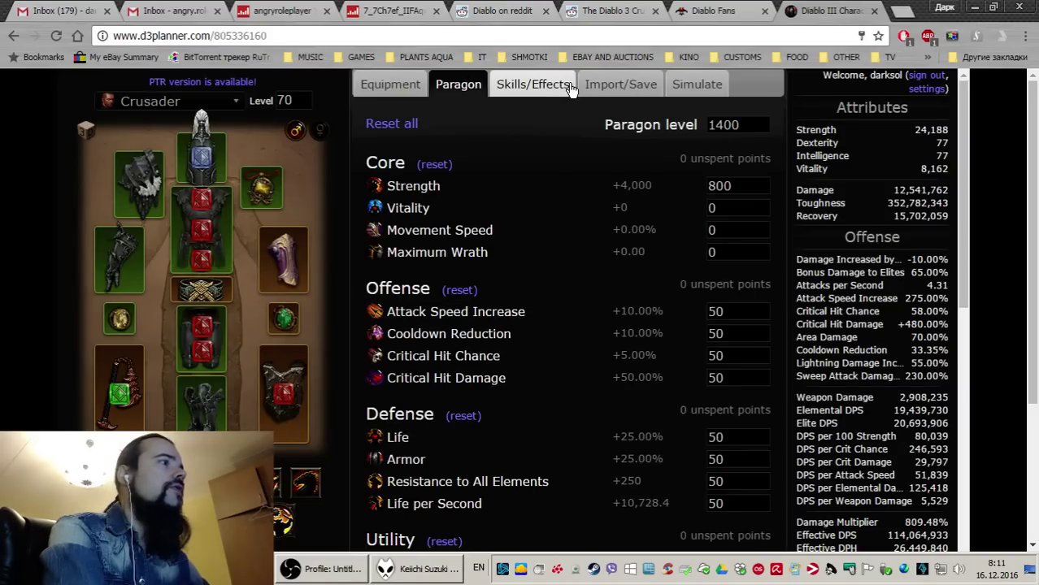
Check Sweep Attack (Trip Attack) on Skills/Effects: 76,465,730,350 DPS, 14-frame breakpoint
scroll(618, 224, "down", 3)
scroll(615, 216, "up", 3)
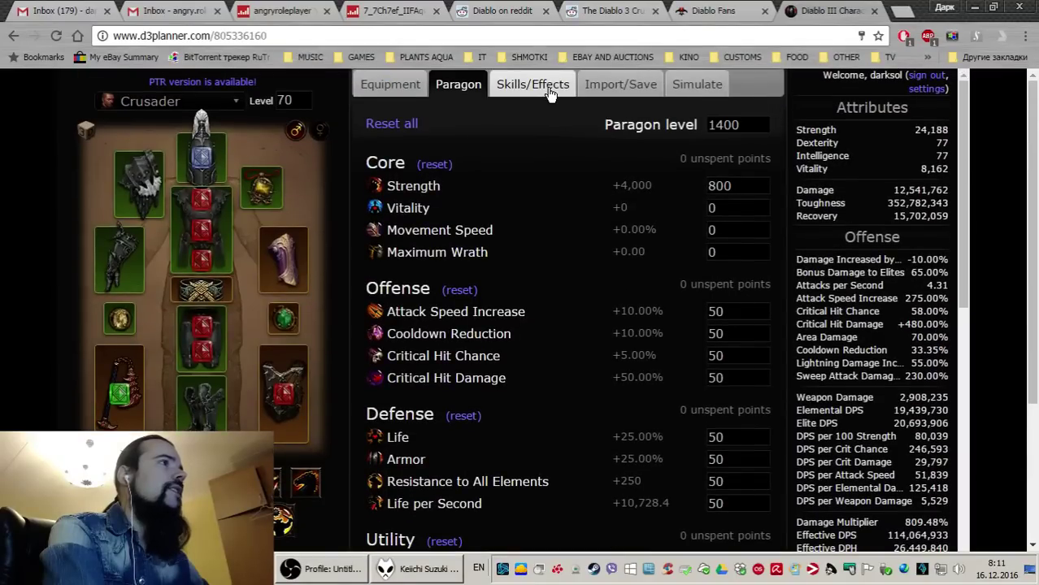
left_click(550, 86)
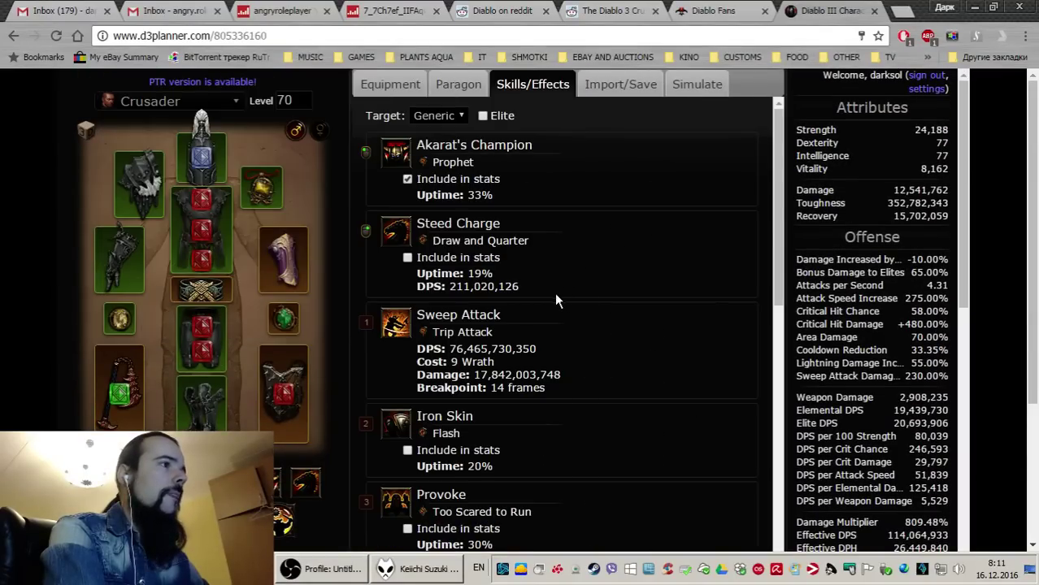
mouse_move(462, 348)
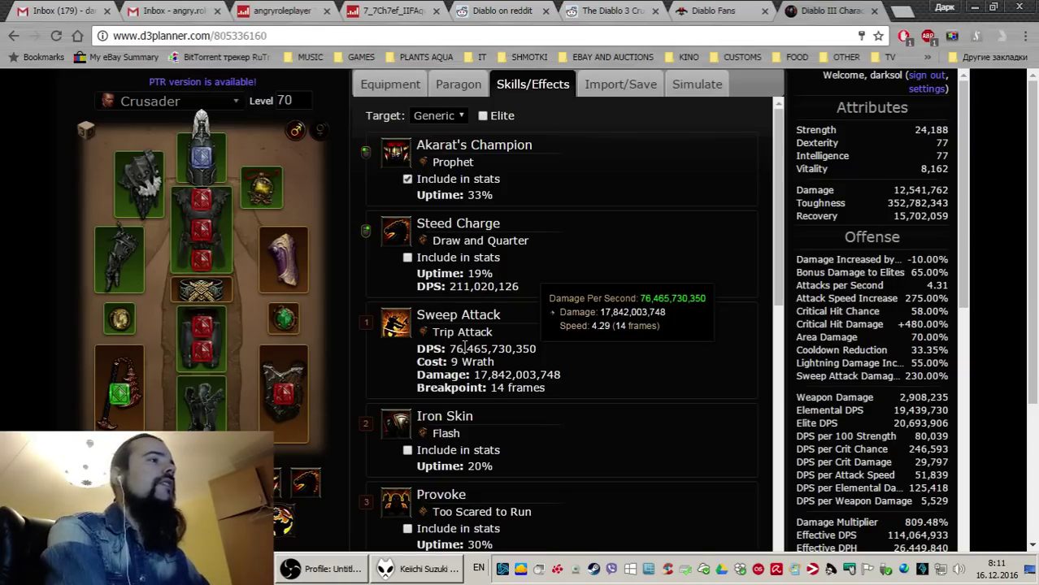
mouse_move(464, 322)
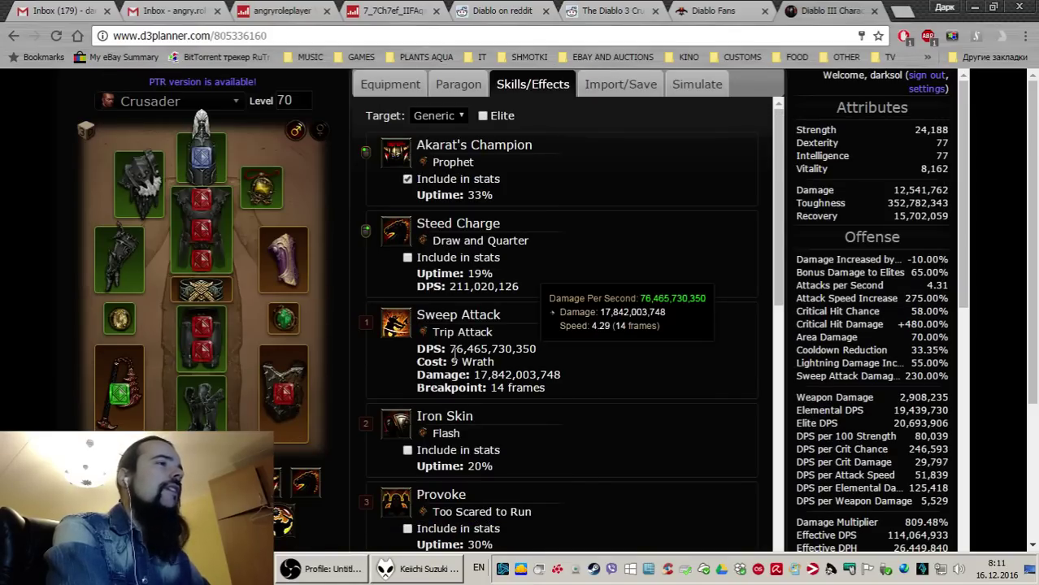
scroll(203, 309, "down", 1)
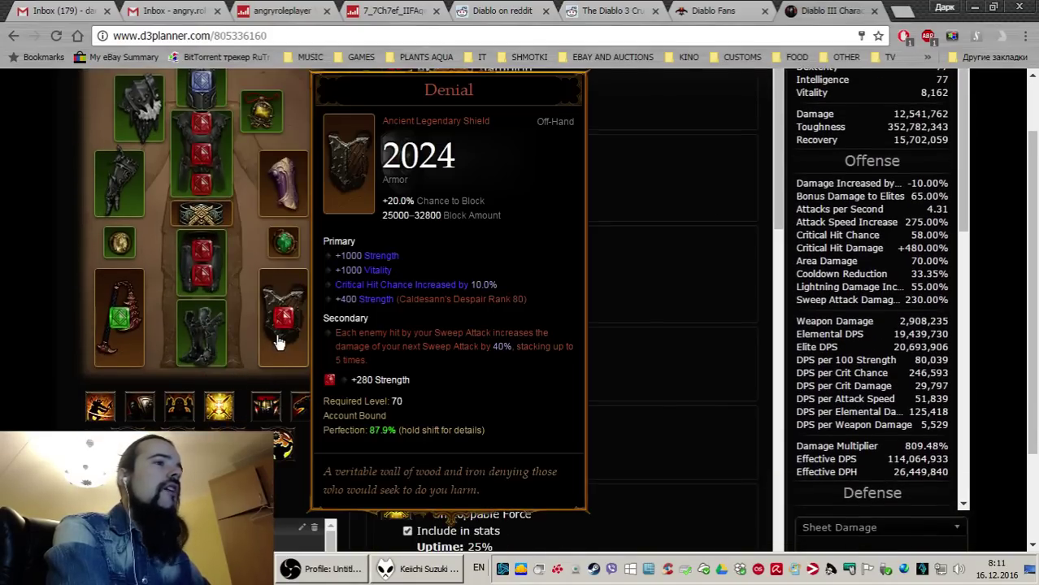
Include Strongarm Bracers in stats under Item Effects and recheck Sweep Attack's DPS
scroll(278, 372, "down", 1)
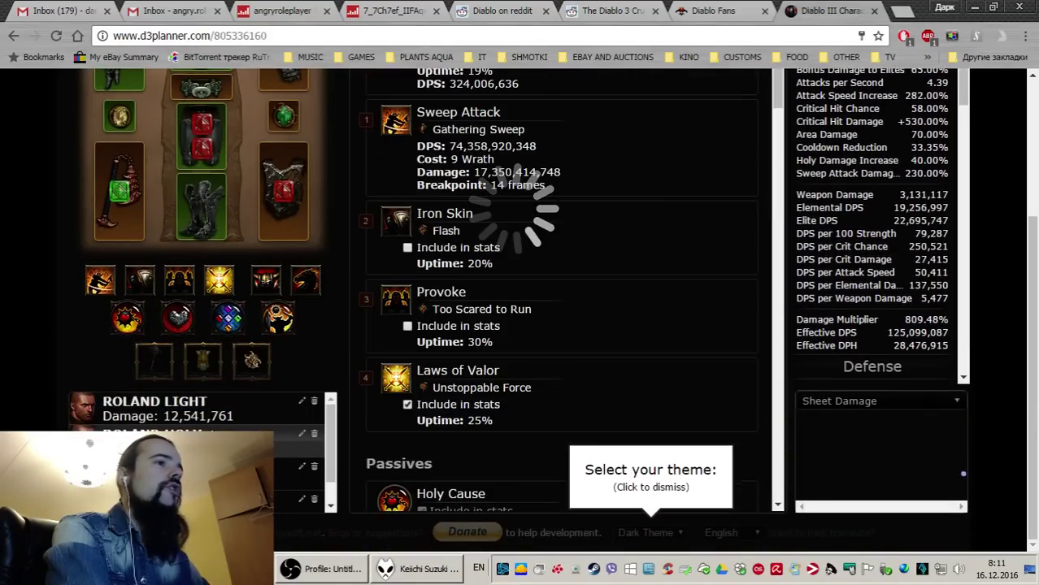
scroll(598, 225, "up", 2)
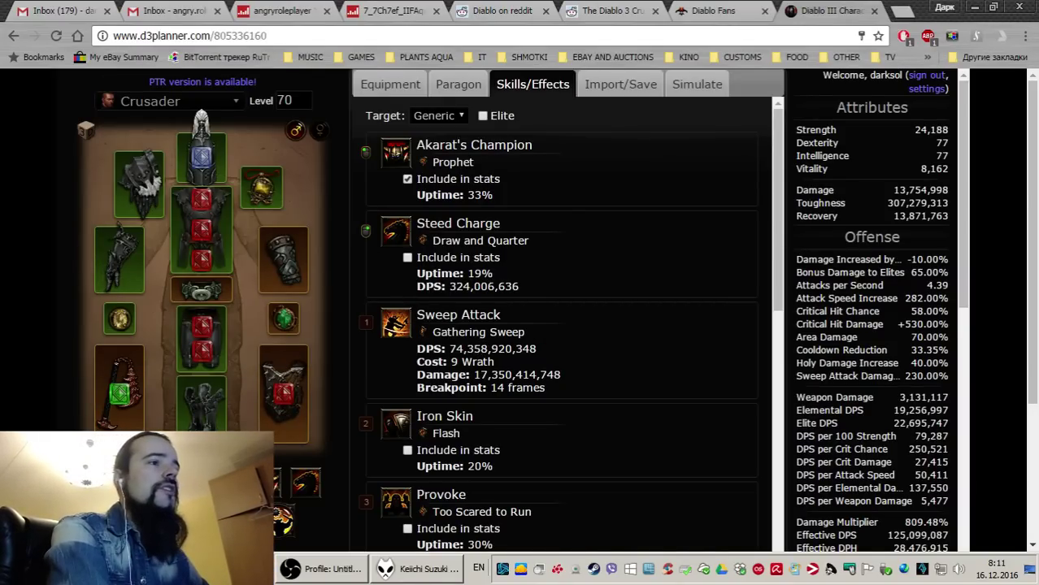
scroll(561, 309, "down", 2)
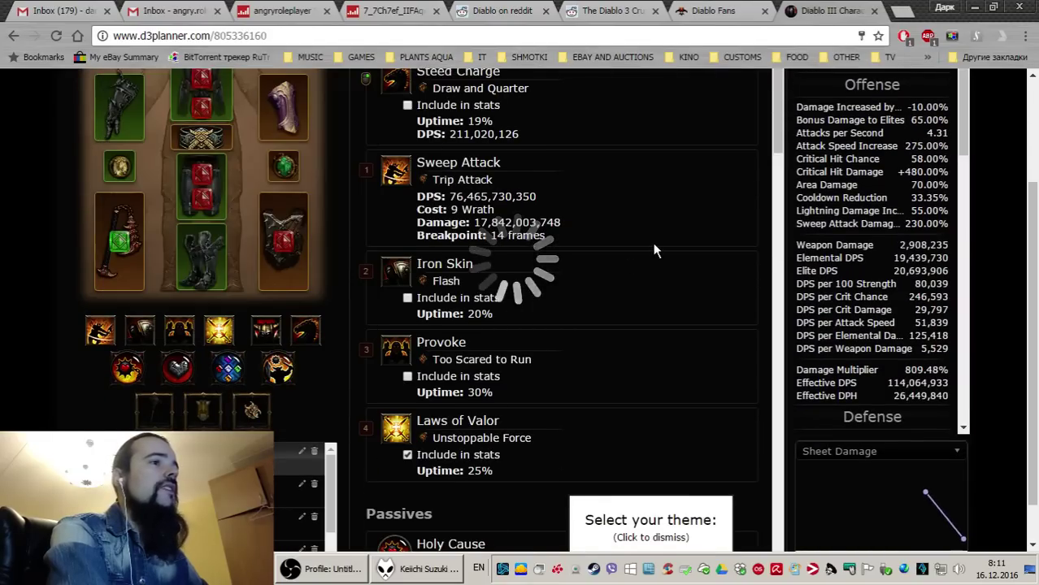
scroll(547, 282, "down", 3)
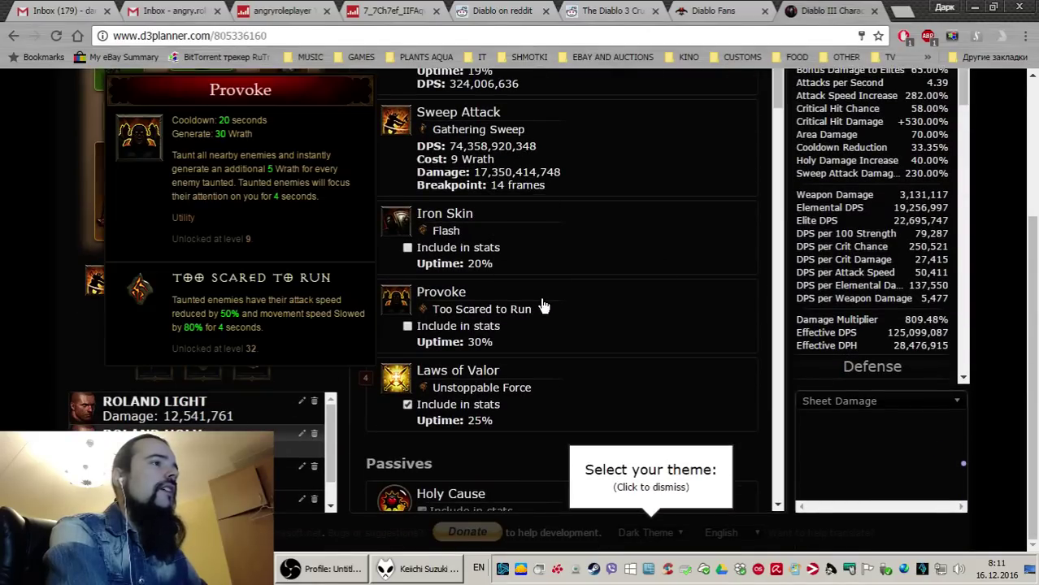
scroll(554, 291, "down", 5)
scroll(478, 343, "down", 5)
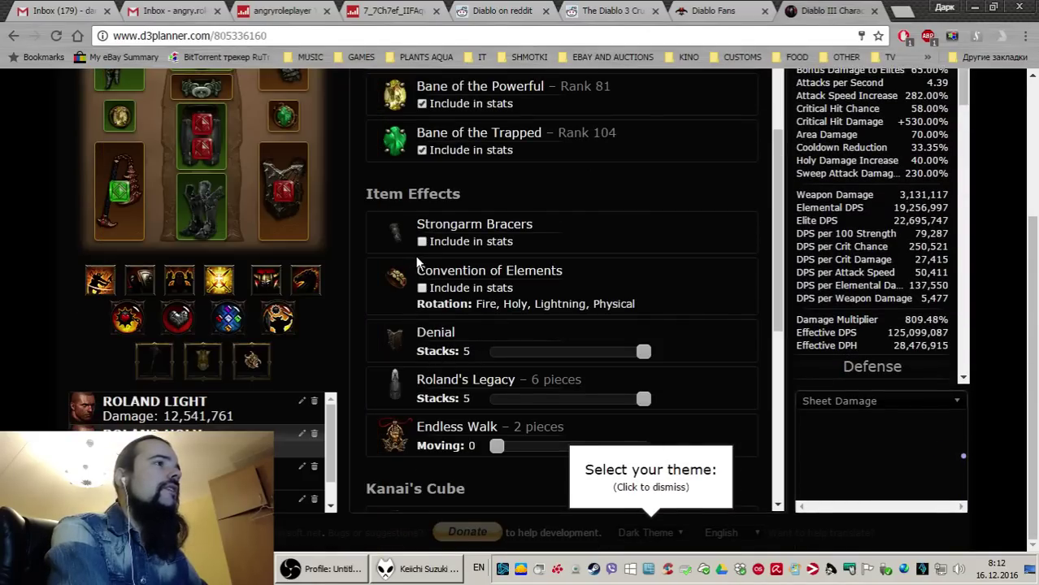
left_click(421, 242)
scroll(532, 236, "up", 5)
scroll(532, 235, "up", 3)
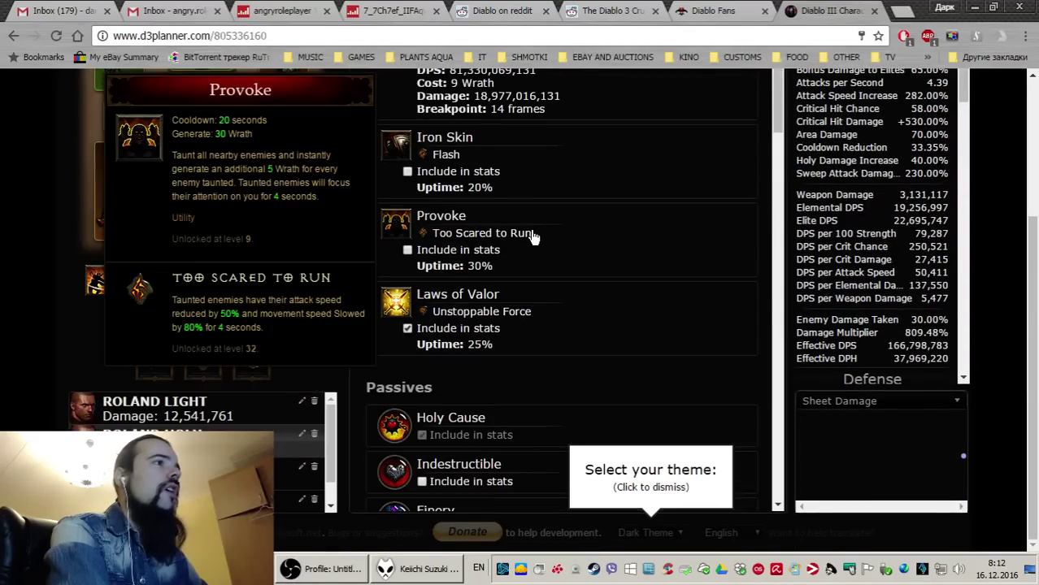
scroll(533, 236, "up", 3)
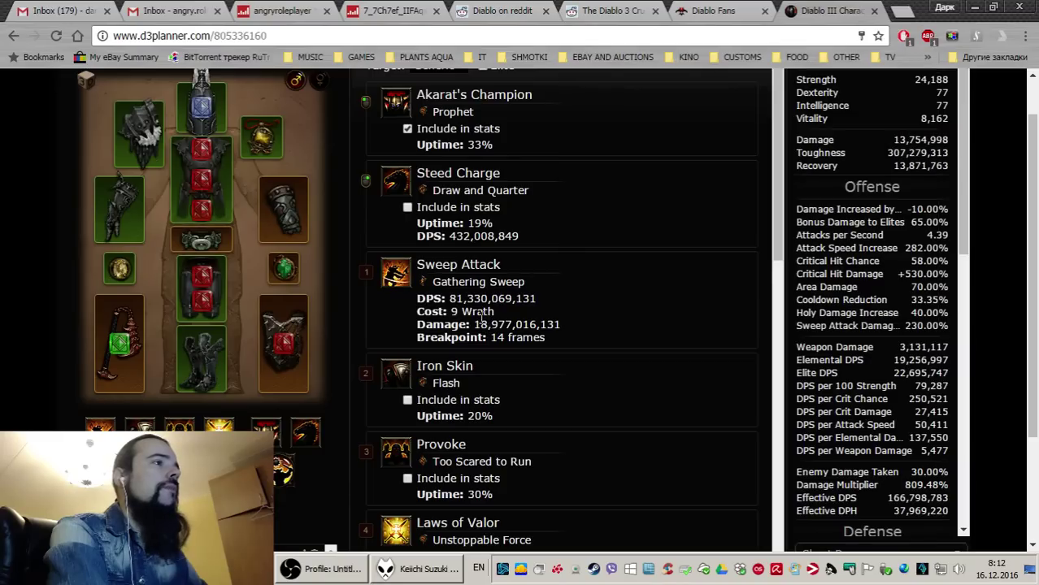
mouse_move(461, 299)
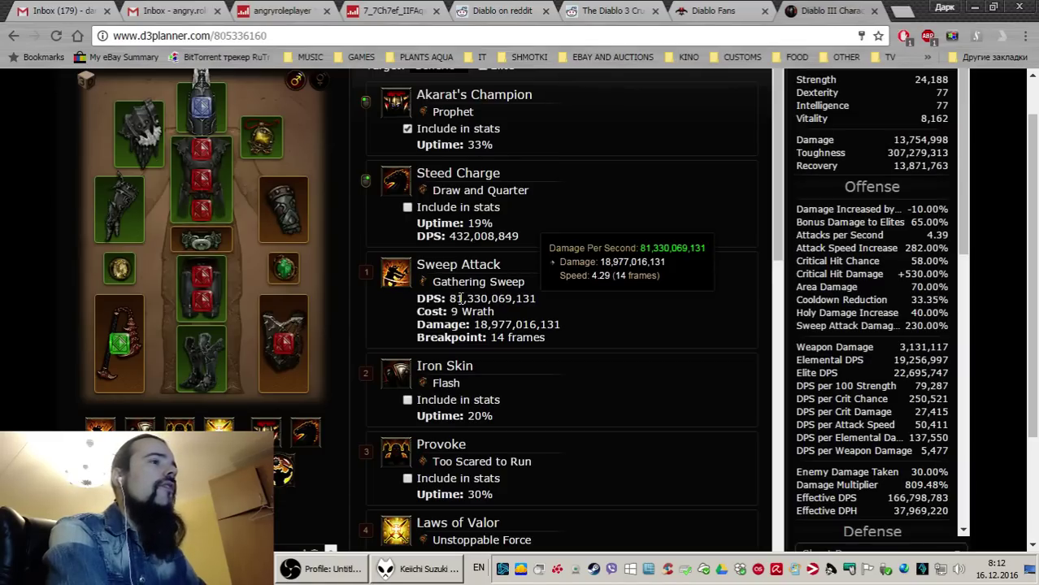
Load the saved Roland Light build, then Roland Holy, comparing Sweep Attack DPS
scroll(244, 350, "down", 1)
scroll(230, 421, "down", 1)
left_click(201, 402)
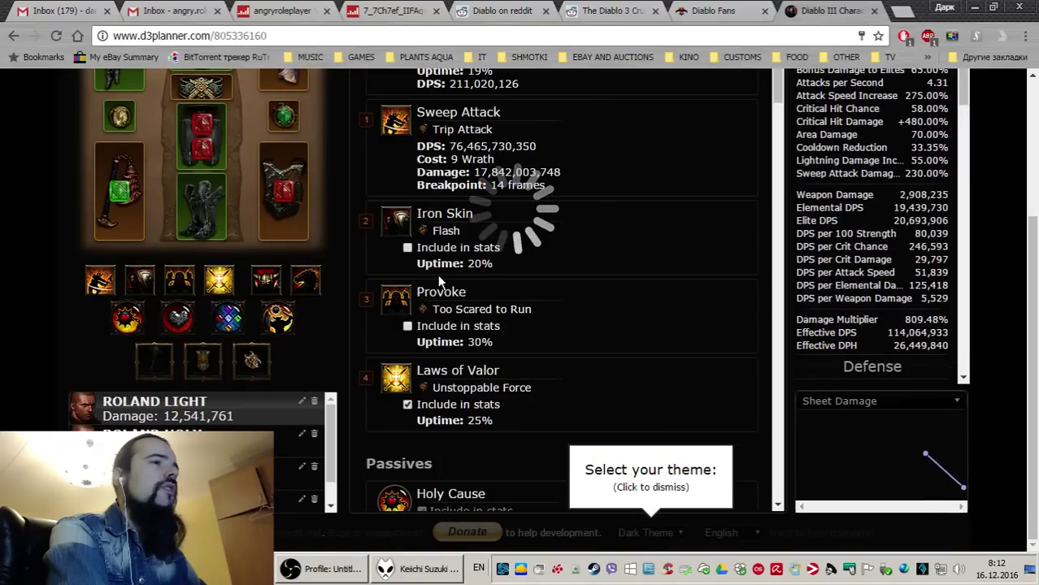
scroll(437, 274, "up", 2)
mouse_move(472, 290)
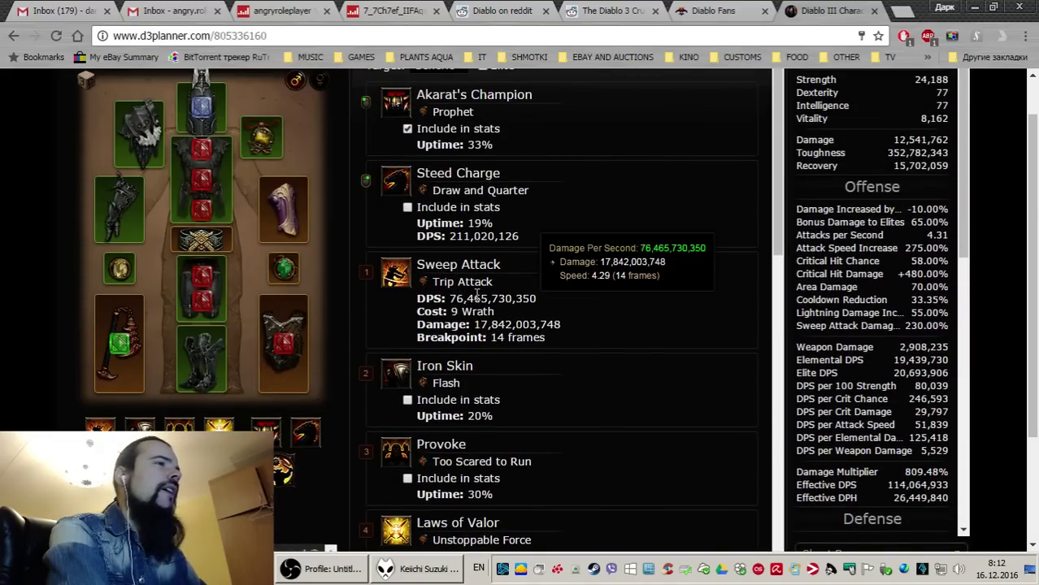
scroll(249, 393, "down", 2)
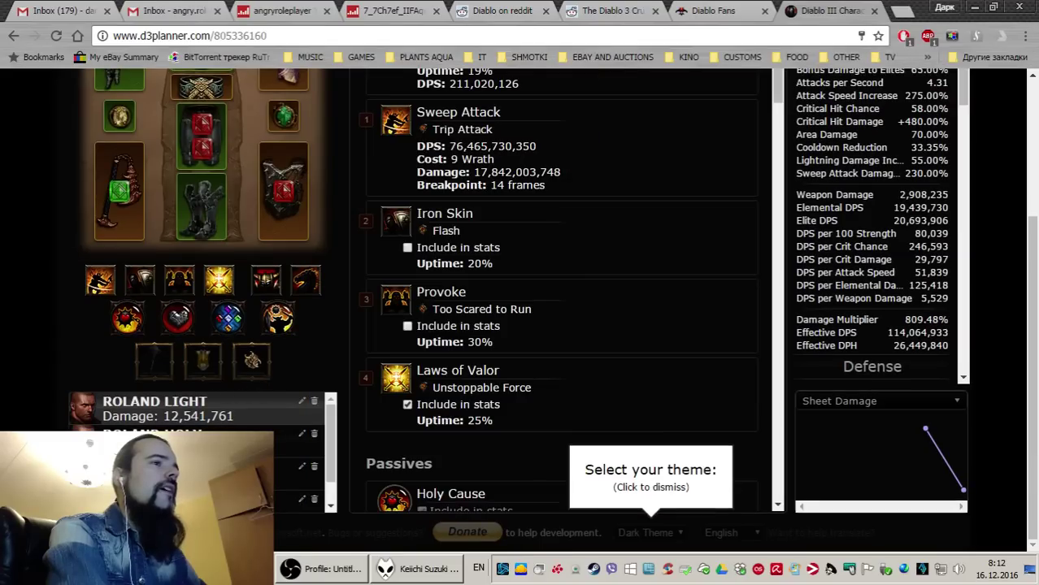
left_click(208, 434)
mouse_move(469, 252)
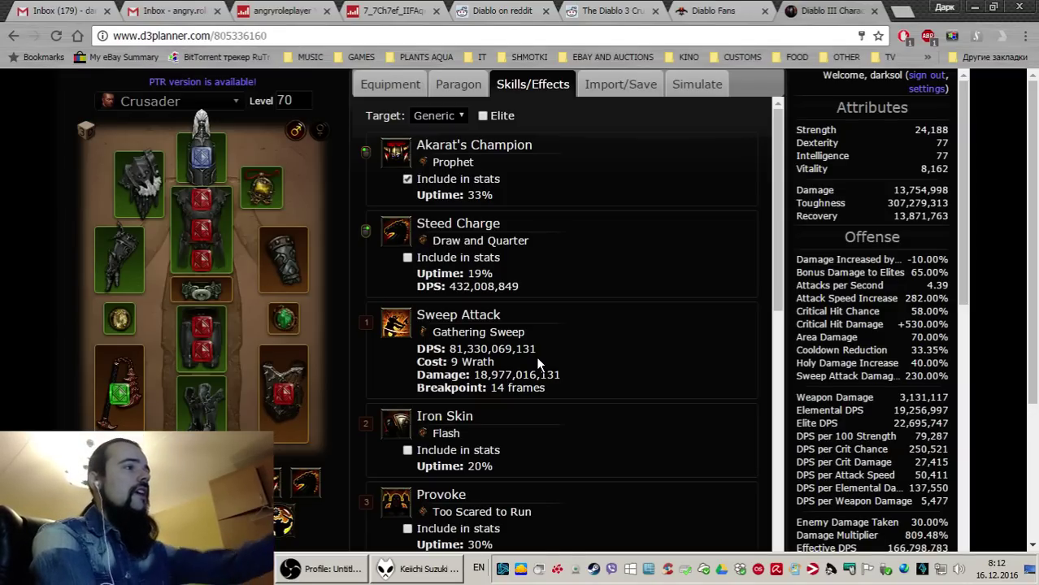
scroll(455, 268, "down", 6)
scroll(467, 303, "down", 3)
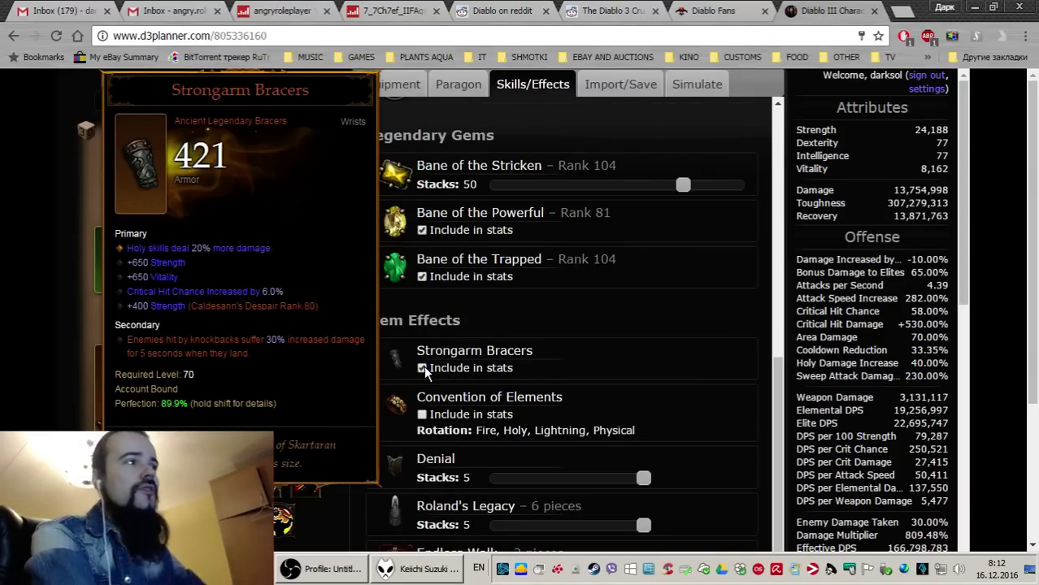
scroll(462, 308, "up", 1)
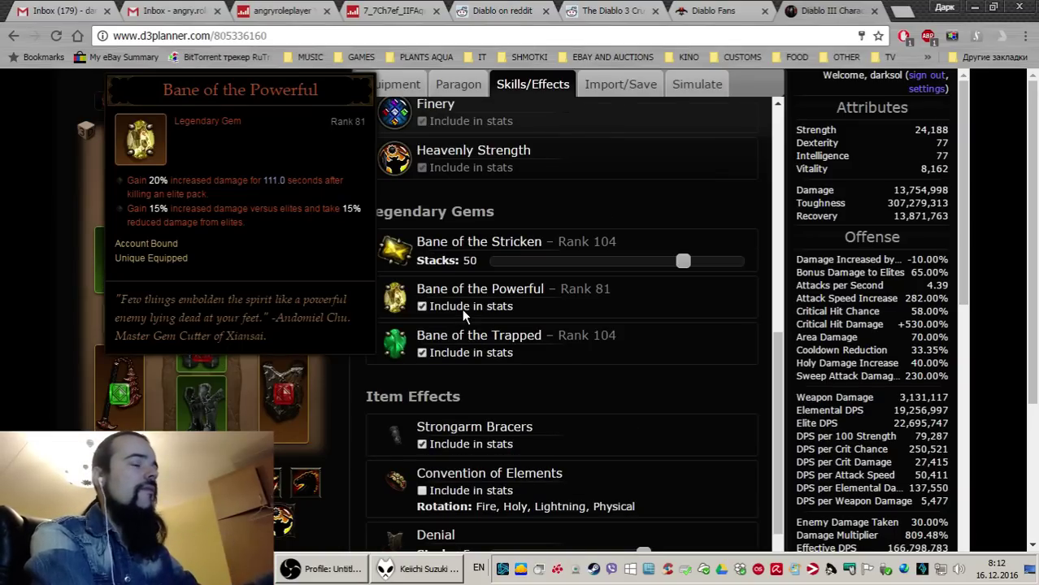
scroll(507, 358, "up", 8)
scroll(507, 363, "up", 3)
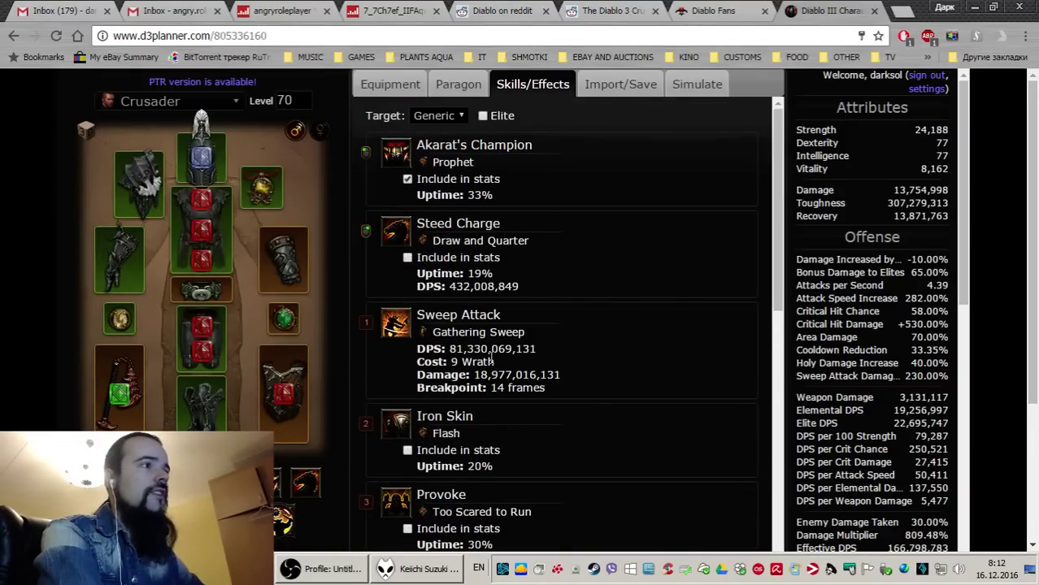
scroll(496, 361, "down", 8)
scroll(478, 358, "down", 1)
scroll(475, 333, "down", 3)
scroll(472, 317, "up", 1)
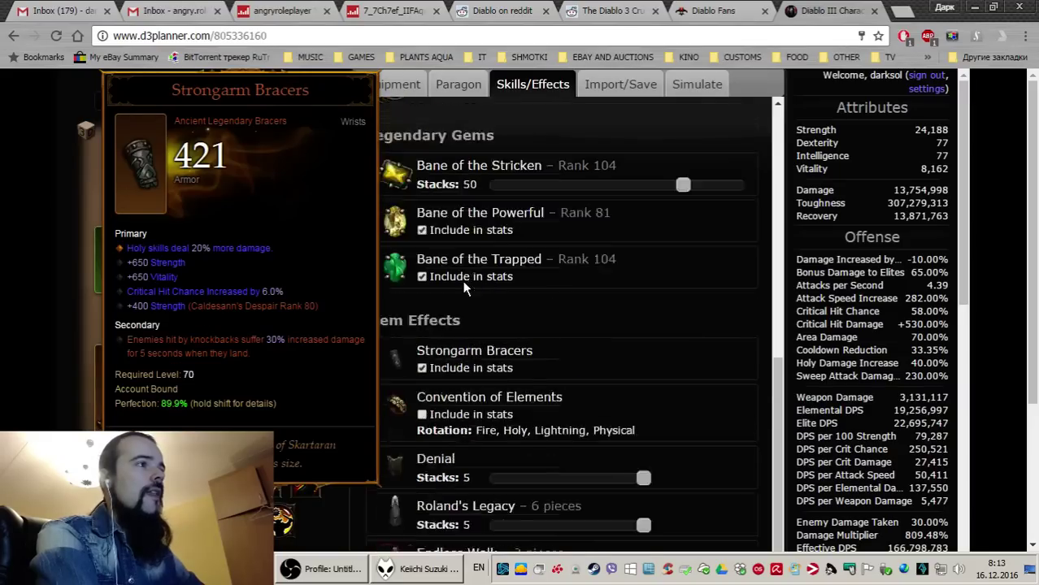
scroll(464, 280, "up", 10)
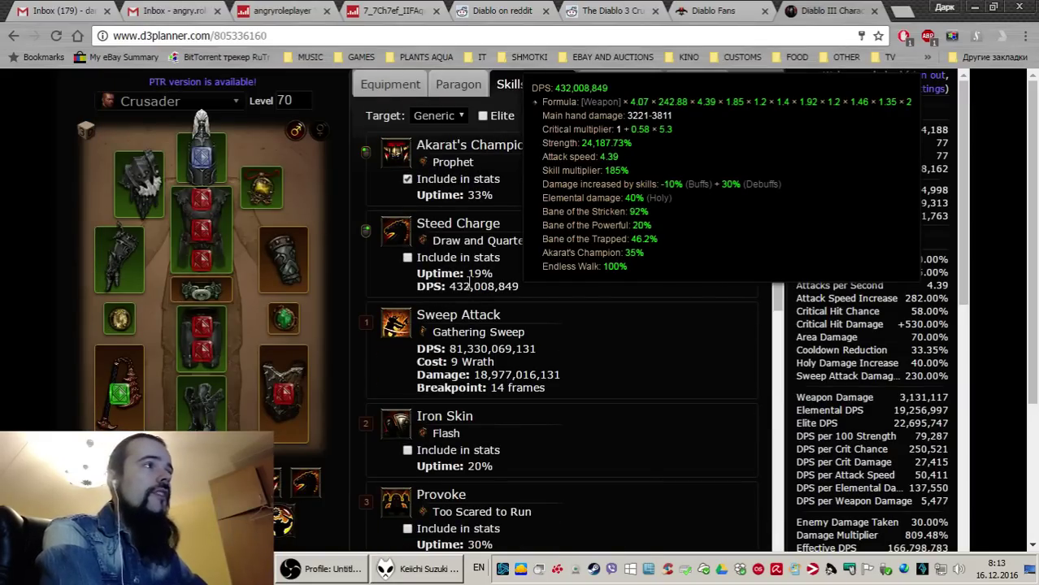
mouse_move(291, 279)
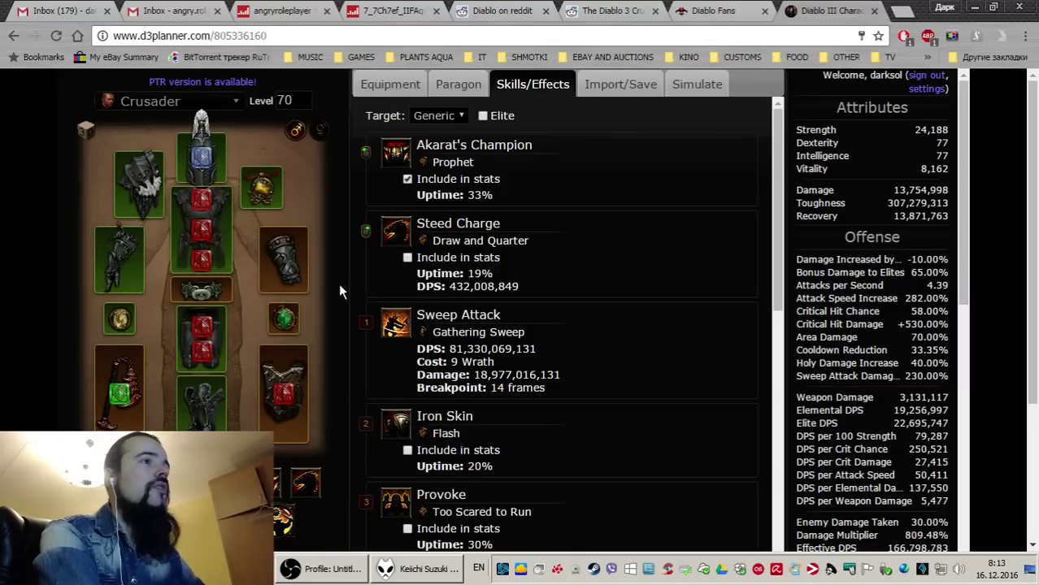
scroll(305, 309, "down", 2)
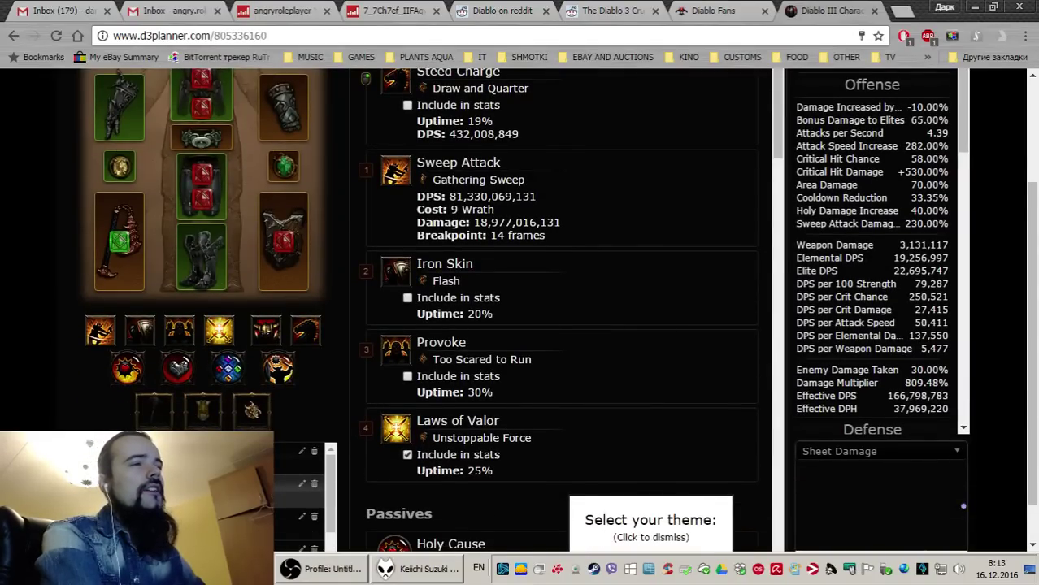
Review the Trip Attack build's Sweep Attack DPS (76,465,730,350) and breakpoint breakdowns
scroll(387, 342, "up", 2)
mouse_move(388, 342)
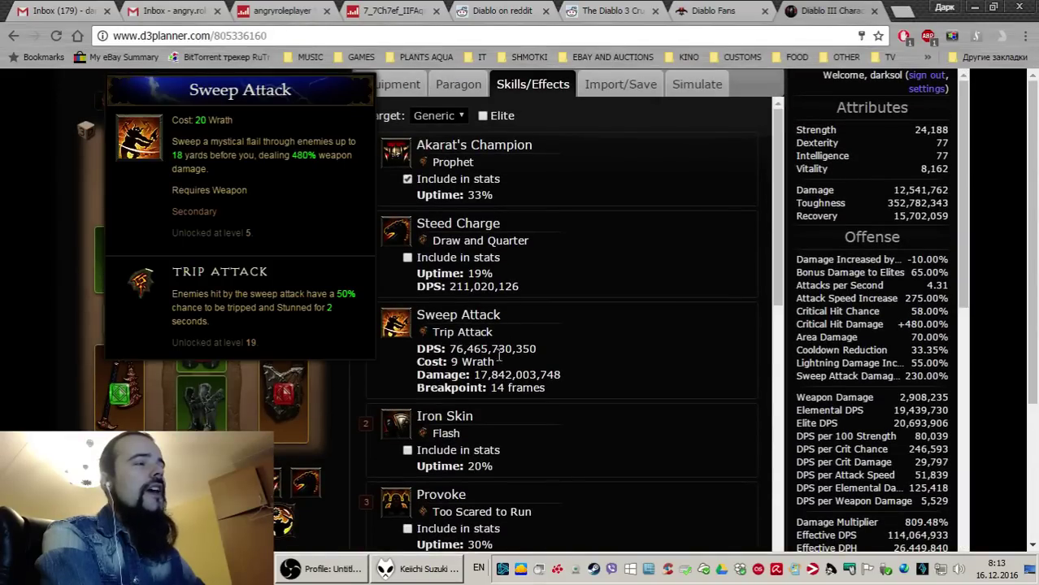
mouse_move(499, 355)
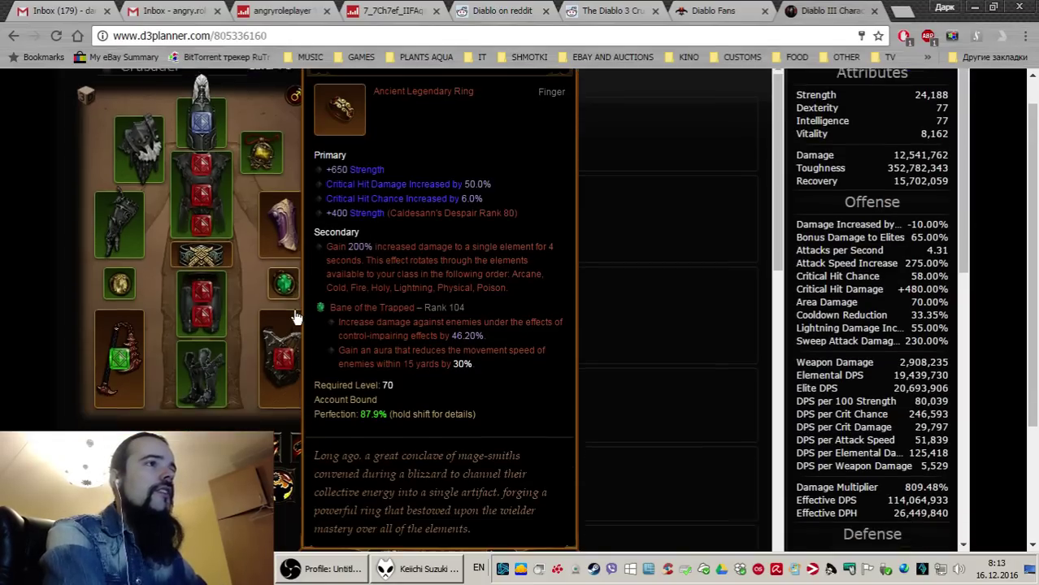
mouse_move(530, 370)
scroll(504, 357, "down", 1)
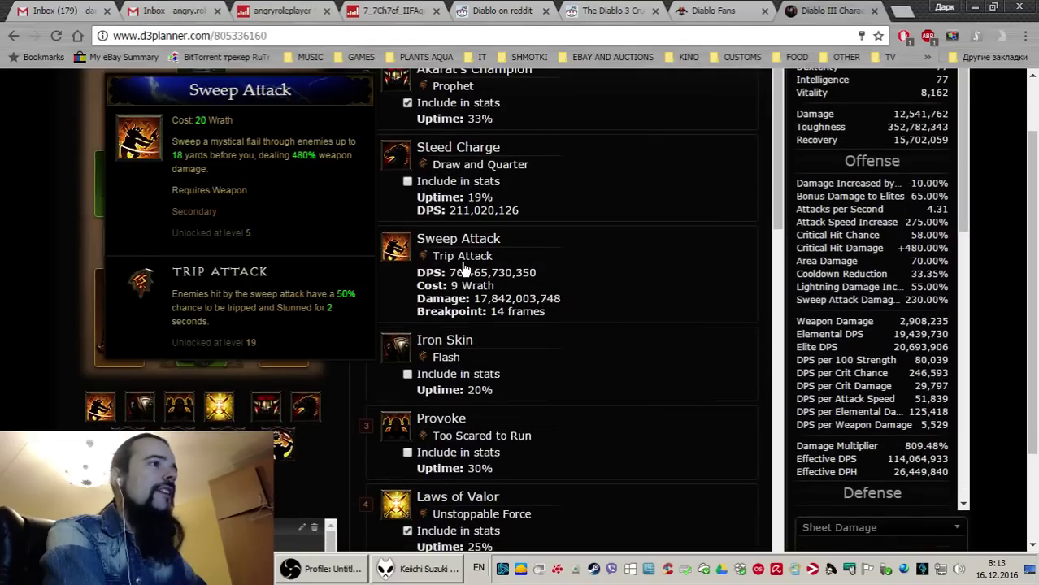
mouse_move(487, 274)
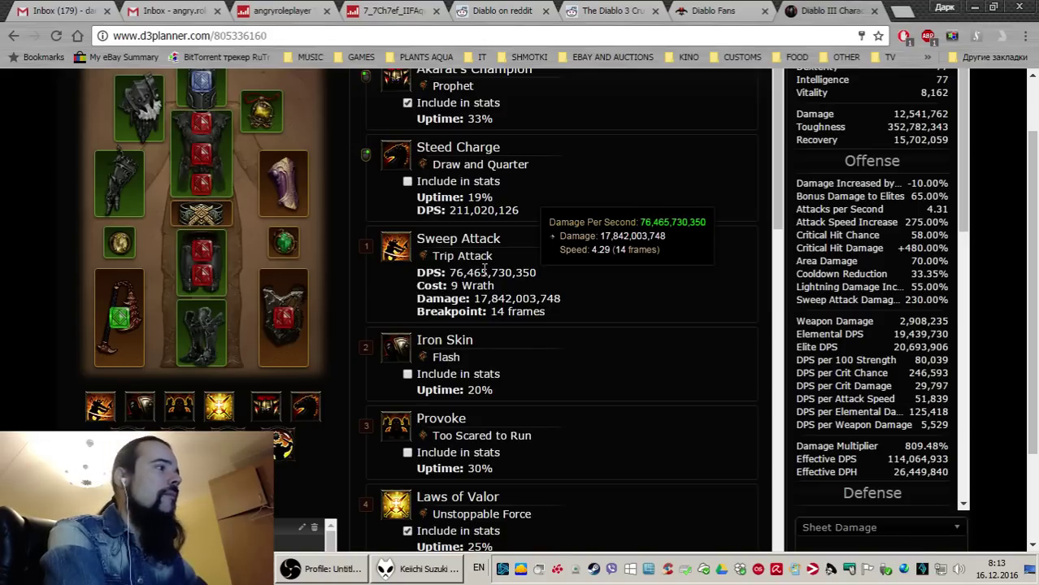
mouse_move(513, 318)
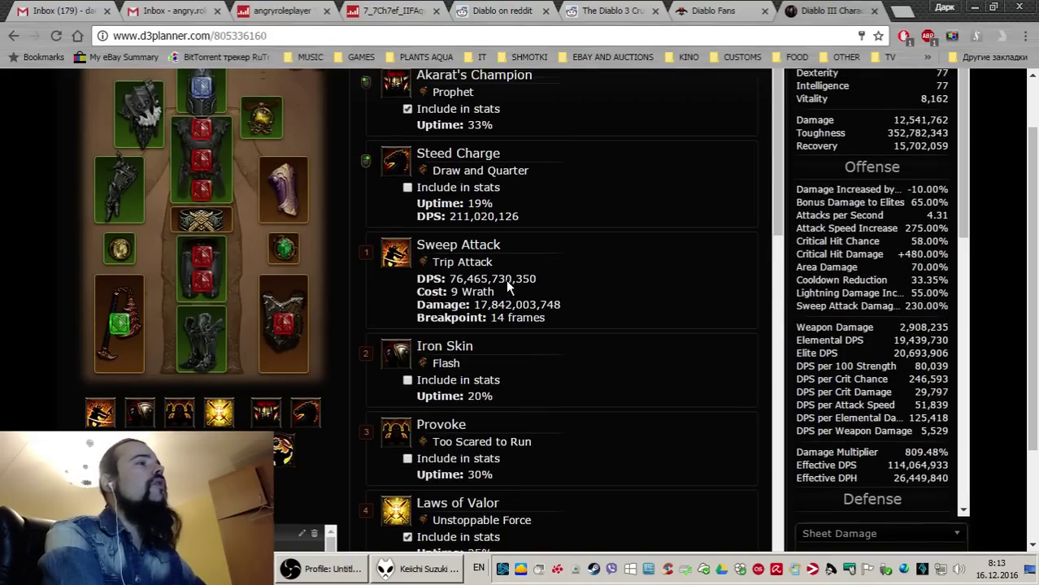
scroll(505, 279, "up", 2)
mouse_move(891, 203)
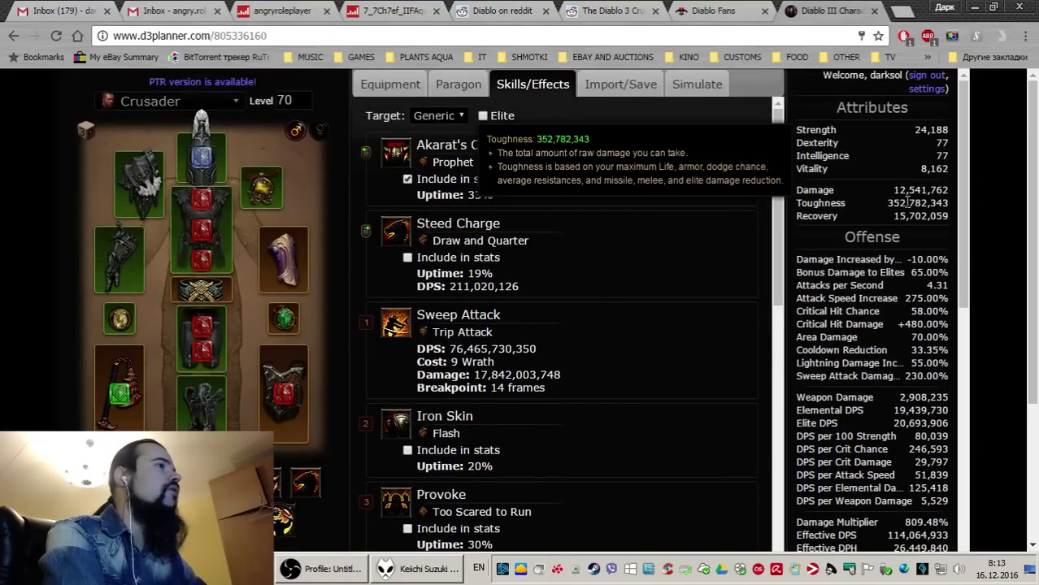
mouse_move(211, 301)
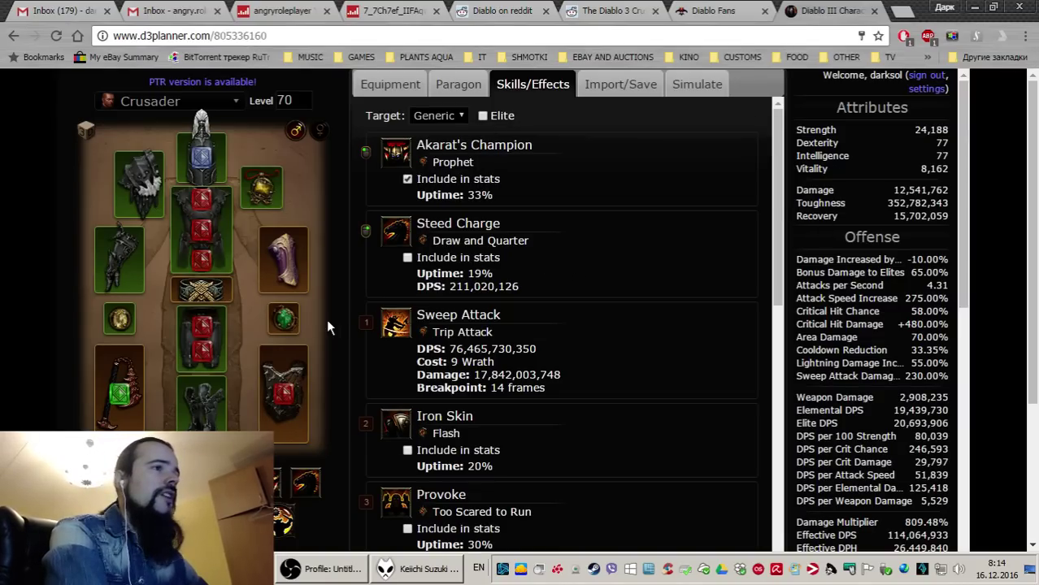
scroll(277, 347, "down", 2)
mouse_move(276, 348)
scroll(277, 348, "down", 1)
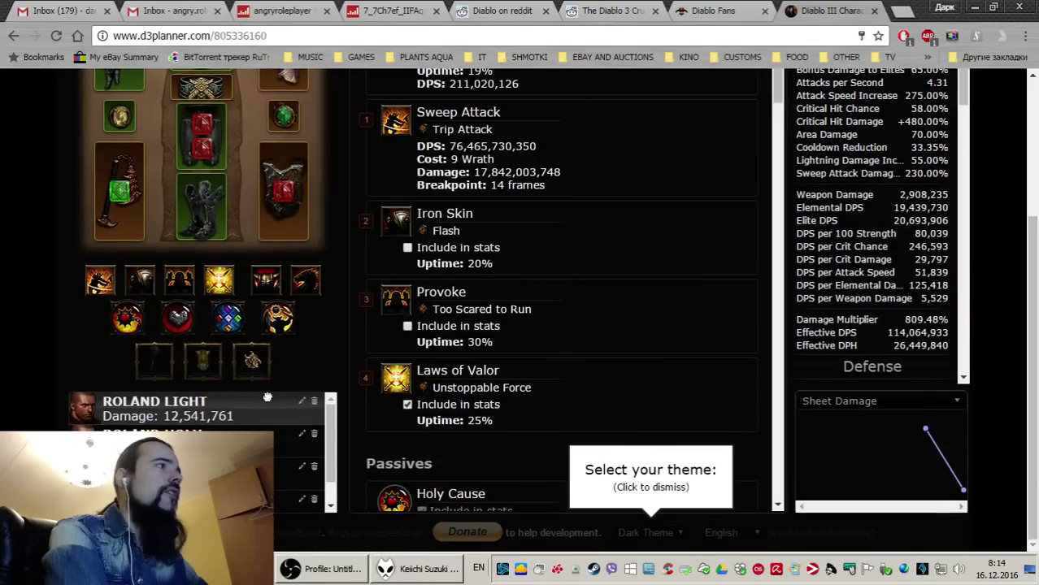
scroll(742, 153, "up", 4)
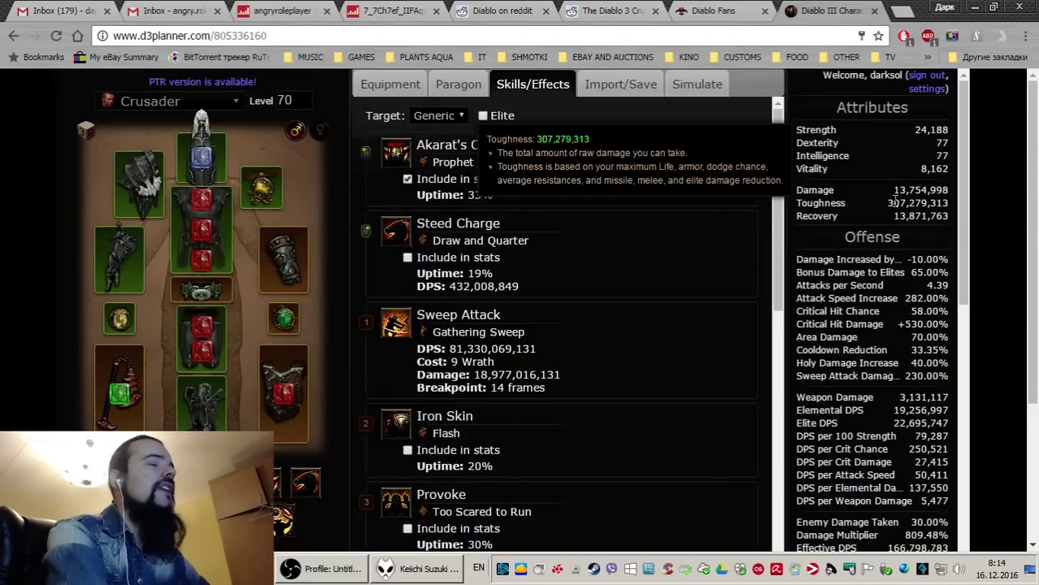
scroll(232, 390, "down", 3)
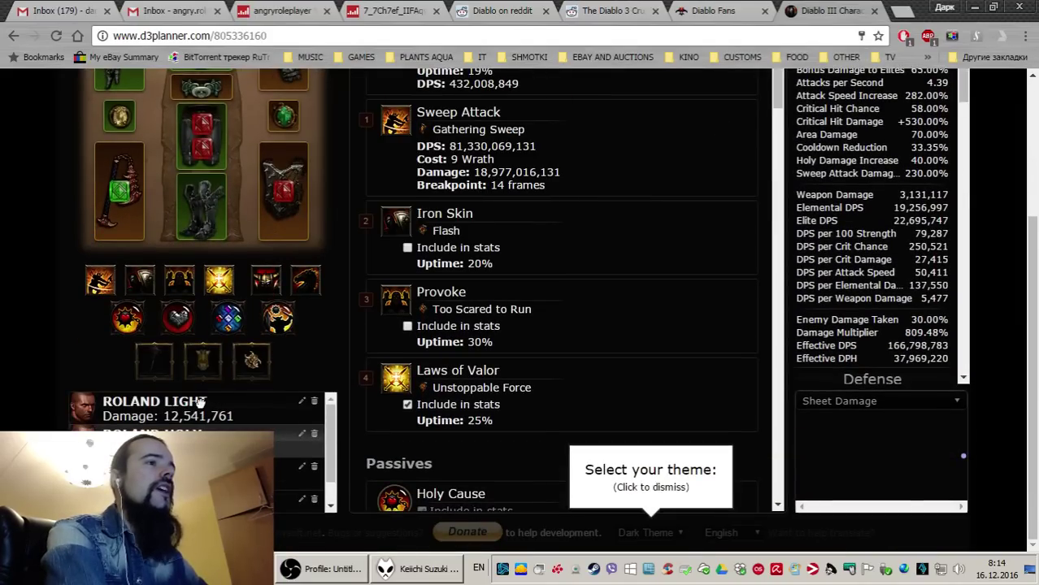
left_click(201, 401)
scroll(268, 187, "up", 3)
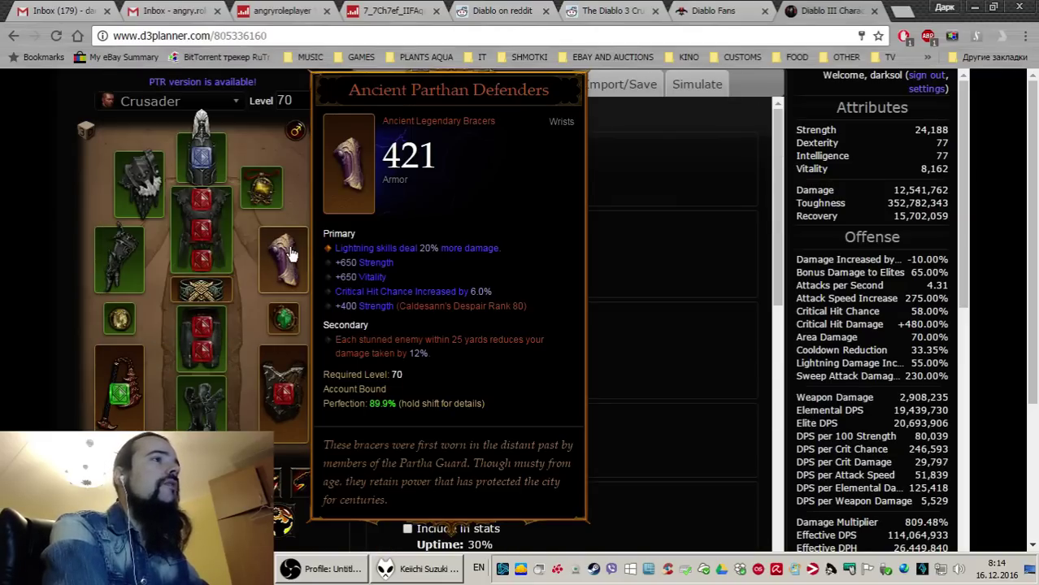
Raise Ancient Parthan Defenders' Nearby Enemies from 2 to 10, lifting Toughness to 1,266,718,515
scroll(705, 307, "down", 2)
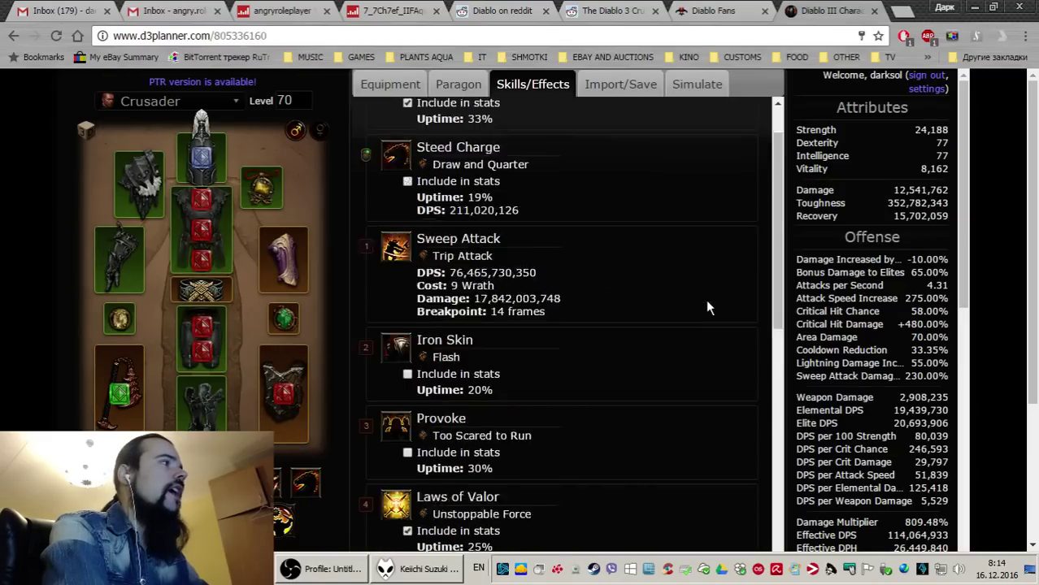
scroll(699, 303, "down", 5)
scroll(674, 305, "down", 3)
scroll(618, 342, "down", 2)
scroll(560, 358, "up", 1)
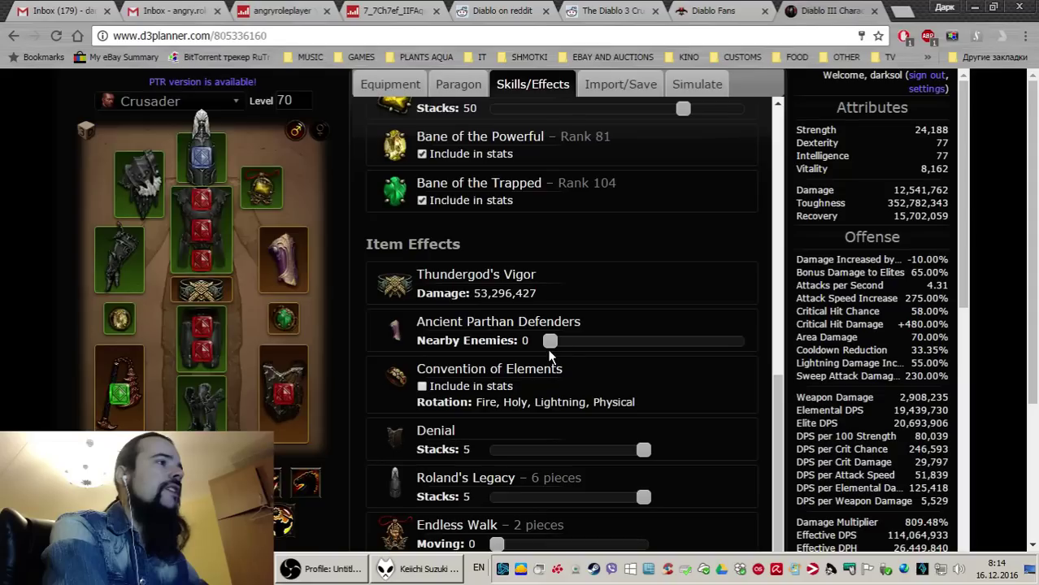
left_click_drag(550, 342, 566, 345)
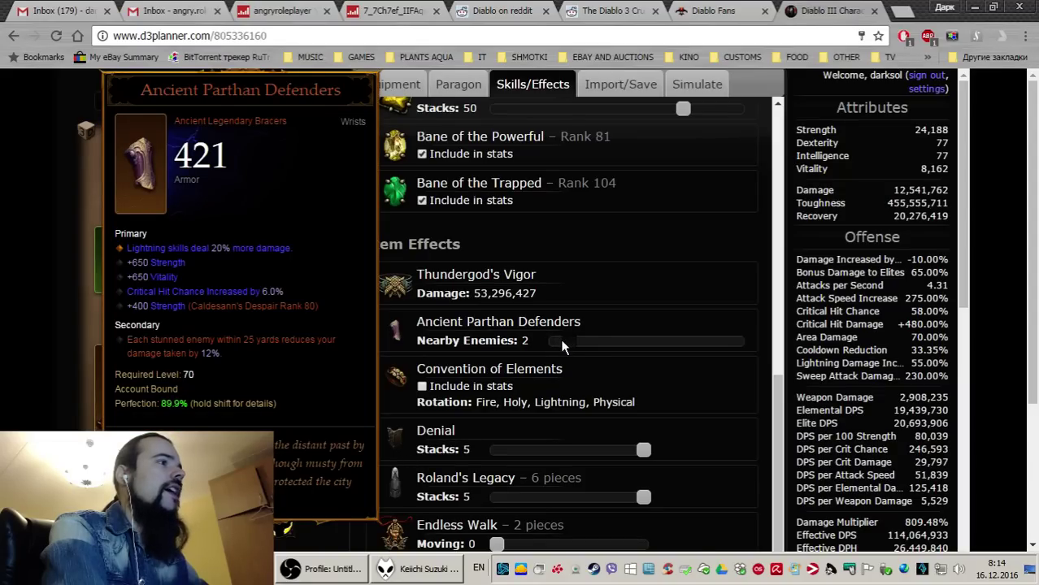
scroll(560, 344, "up", 1)
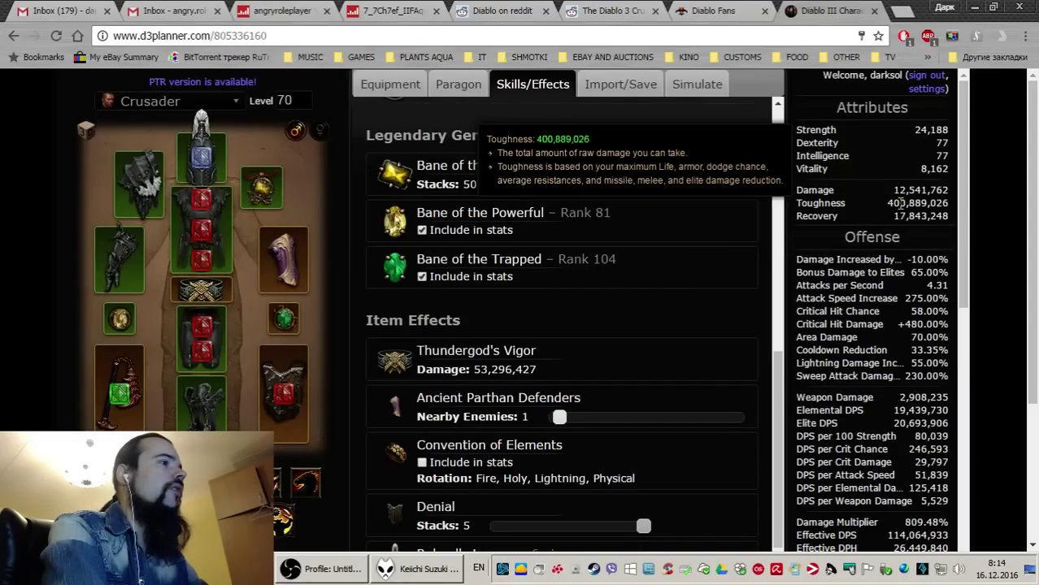
mouse_move(605, 417)
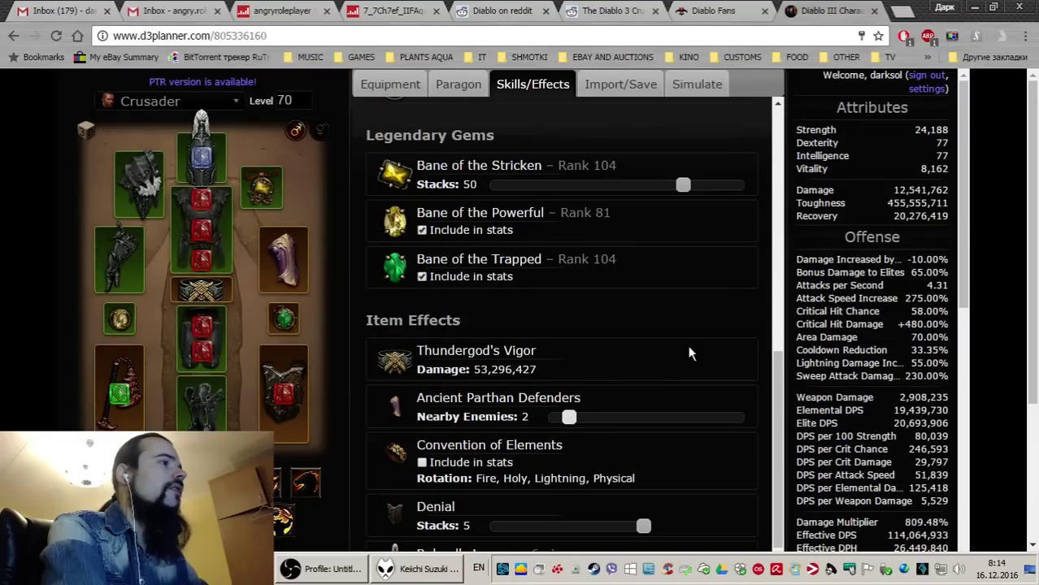
mouse_move(570, 417)
left_mouse_down()
mouse_move(692, 420)
mouse_move(652, 417)
left_mouse_up()
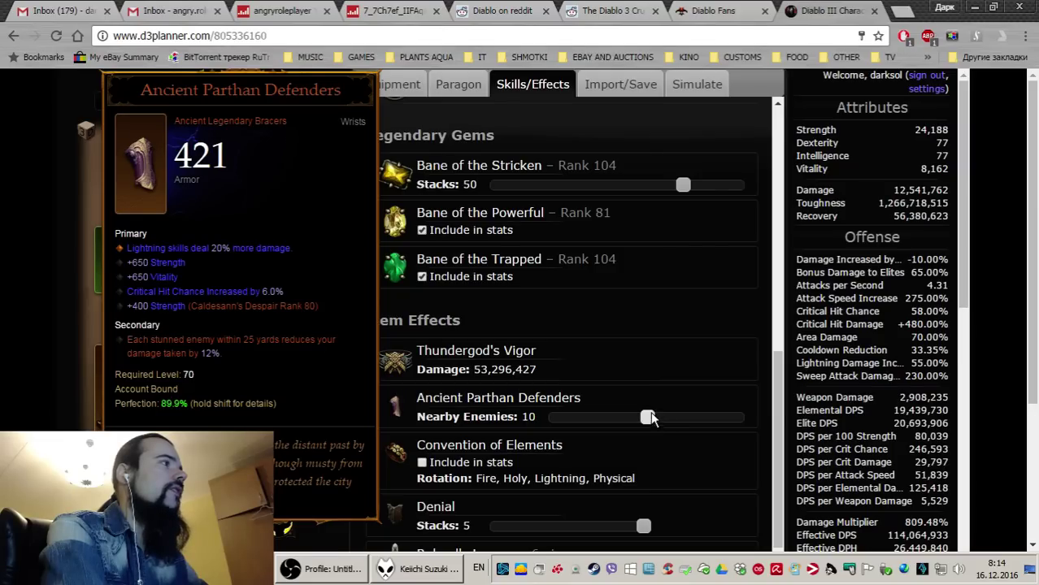
mouse_move(886, 220)
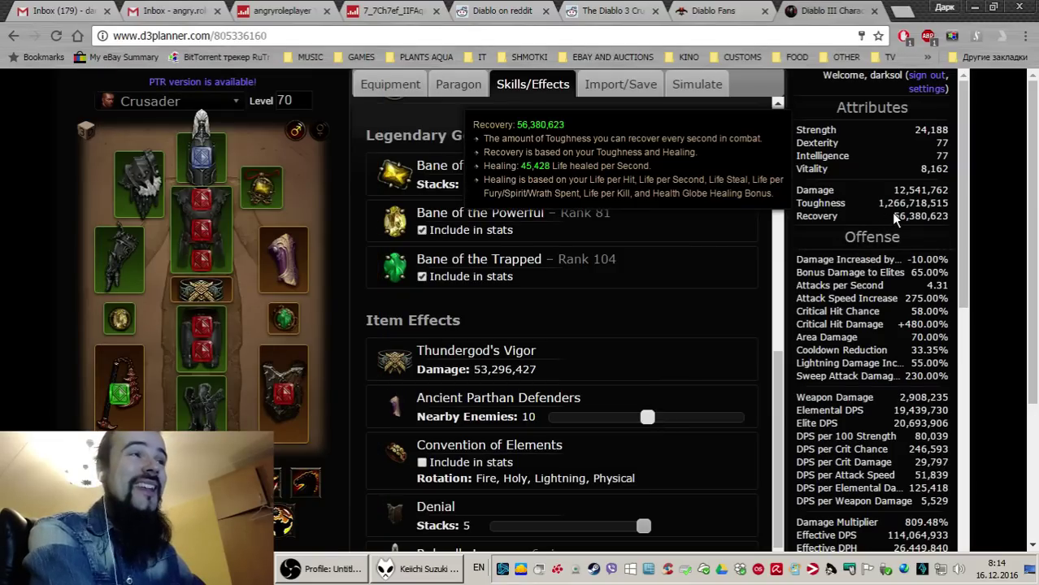
mouse_move(553, 279)
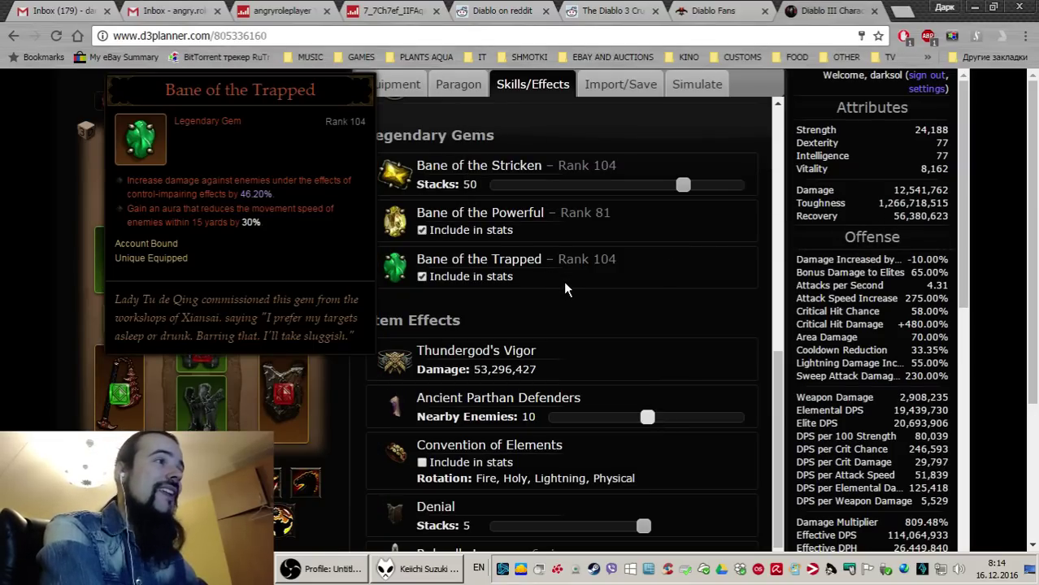
Load ROLAND HOLY from the saved profiles, showing 13,754,998 damage and 40% Holy Damage Increase
scroll(246, 374, "down", 3)
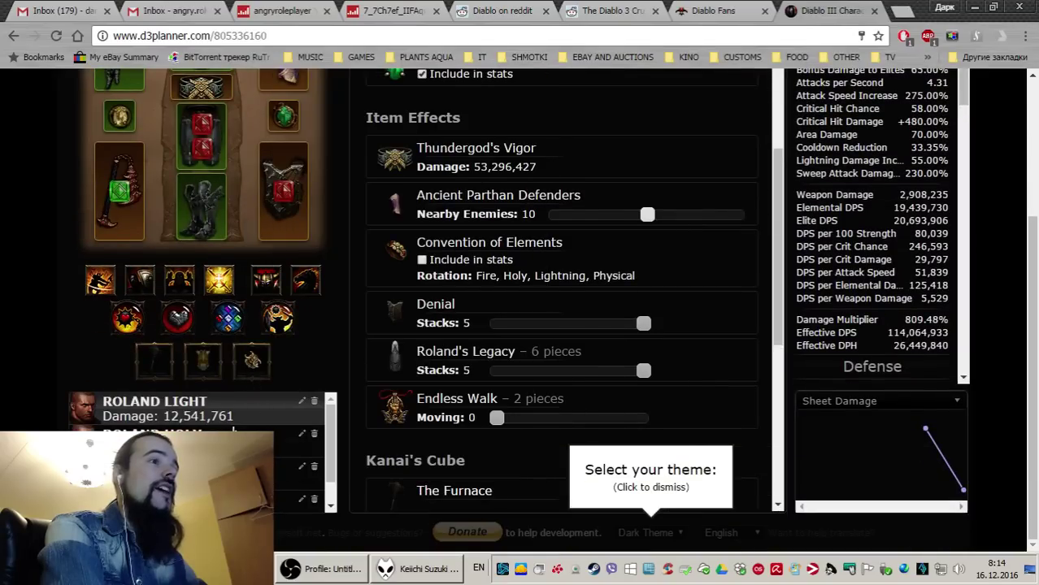
left_click(203, 439)
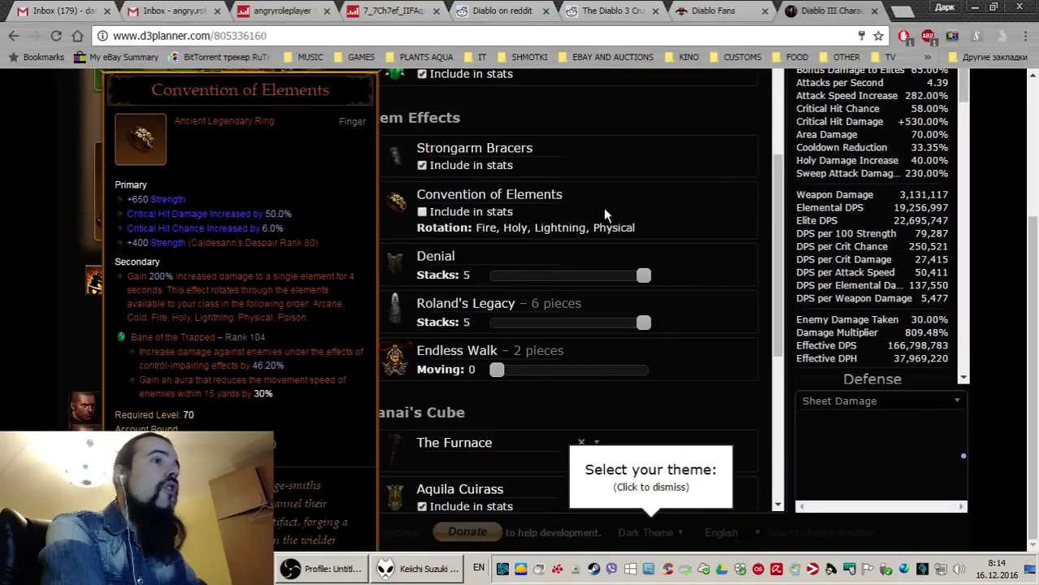
scroll(613, 185, "up", 5)
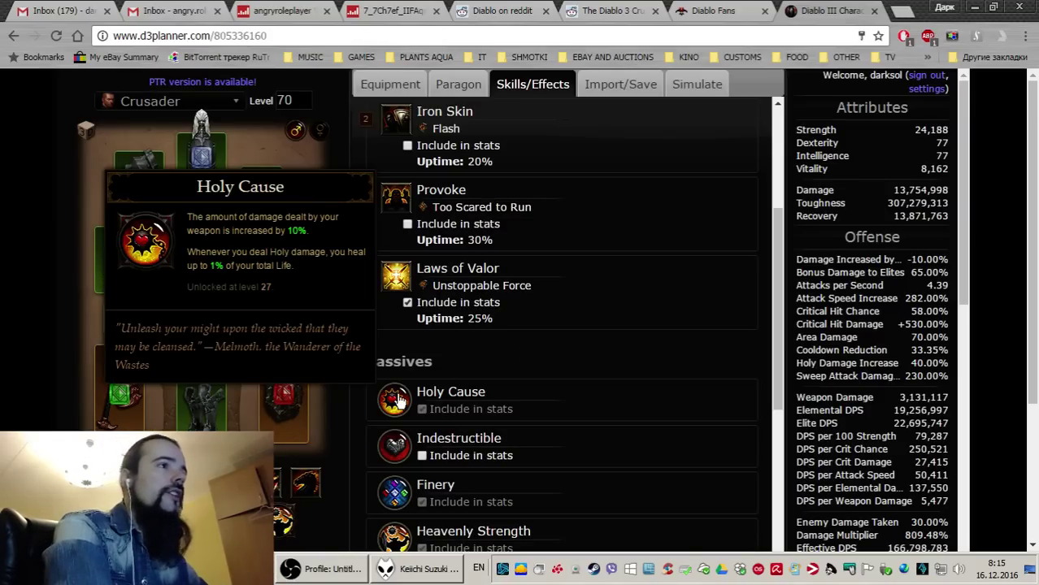
scroll(277, 399, "down", 1)
scroll(277, 398, "down", 1)
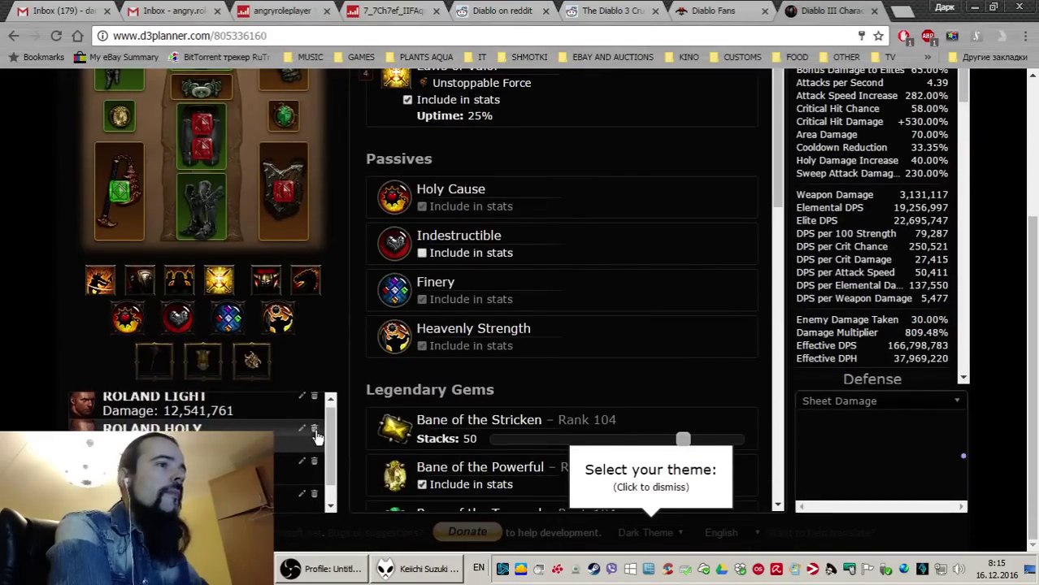
left_click(279, 435)
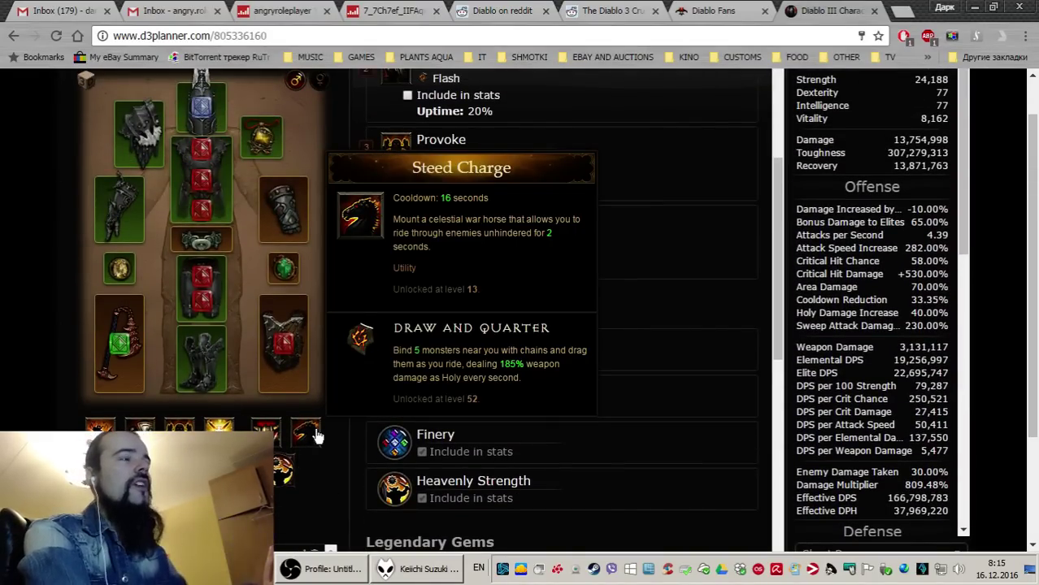
mouse_move(124, 304)
scroll(260, 357, "down", 1)
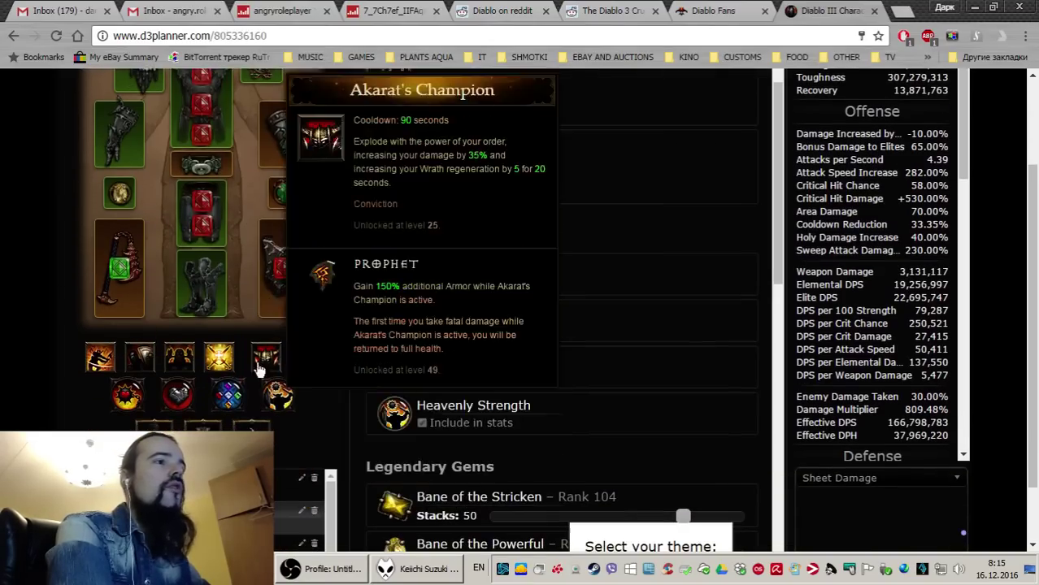
Lower the Ancient Parthan Defenders Nearby Enemies slider
scroll(234, 309, "up", 1)
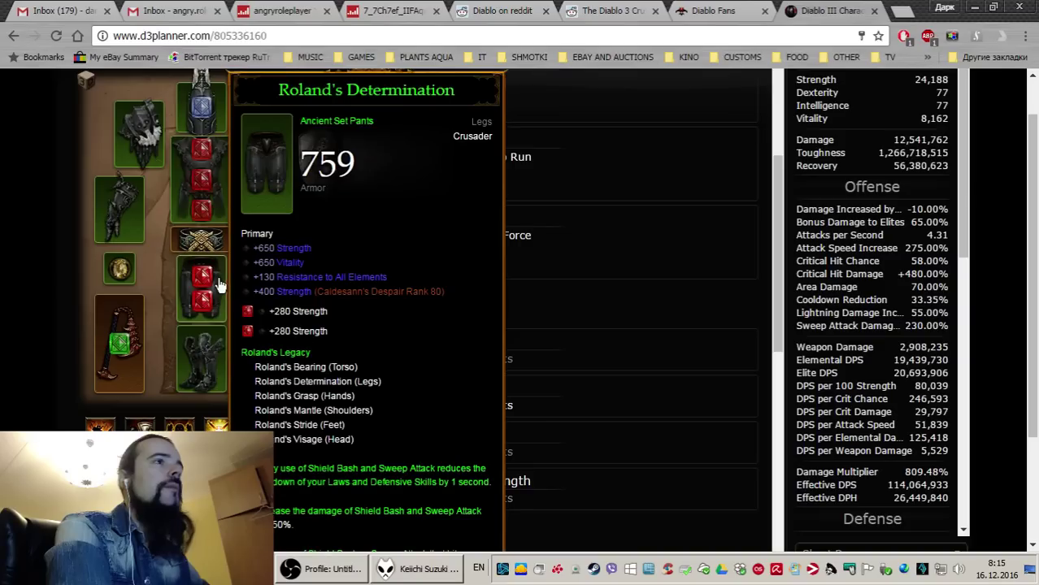
mouse_move(210, 248)
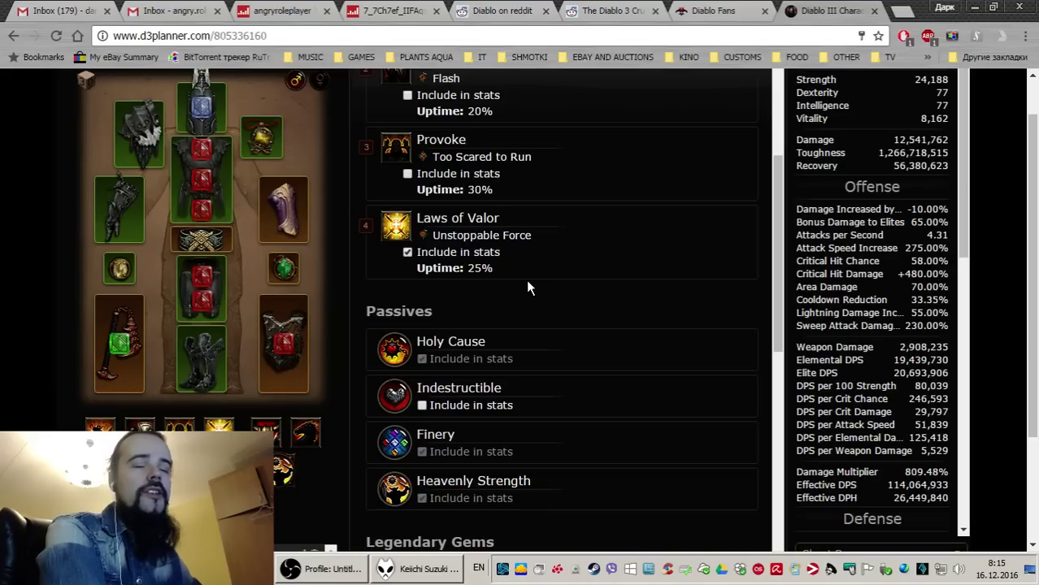
scroll(610, 258, "down", 5)
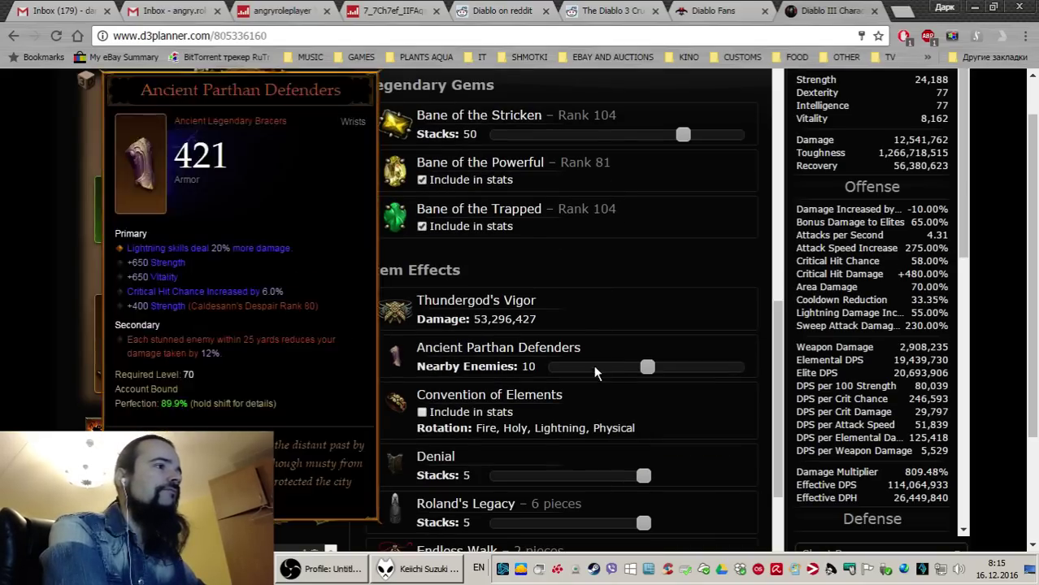
left_click_drag(643, 367, 525, 365)
scroll(543, 235, "up", 5)
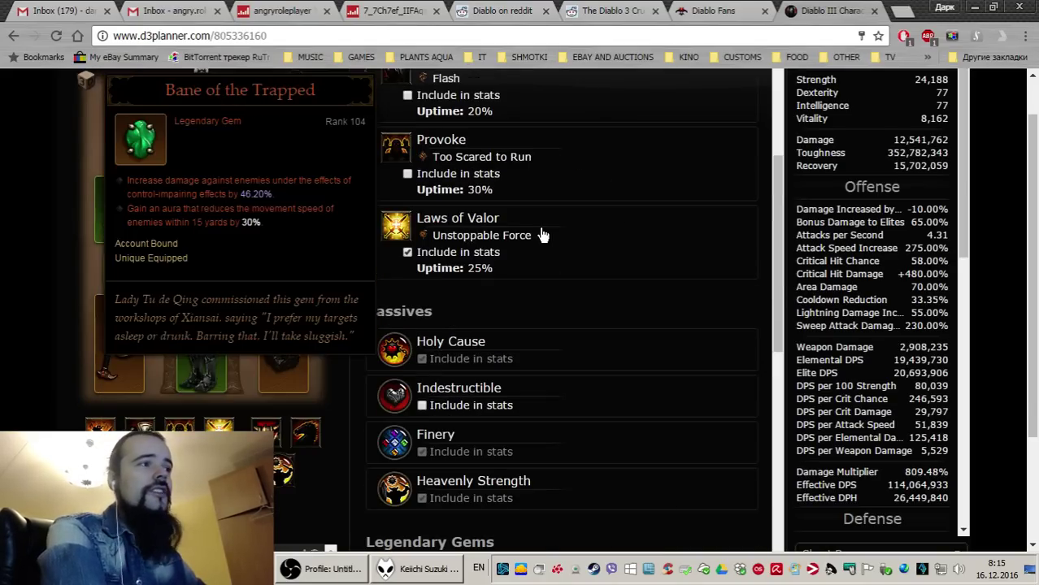
Review the Witching Hour build: 13,820,976 damage, Sweep Attack at 74,715,594,859 DPS
scroll(543, 235, "up", 3)
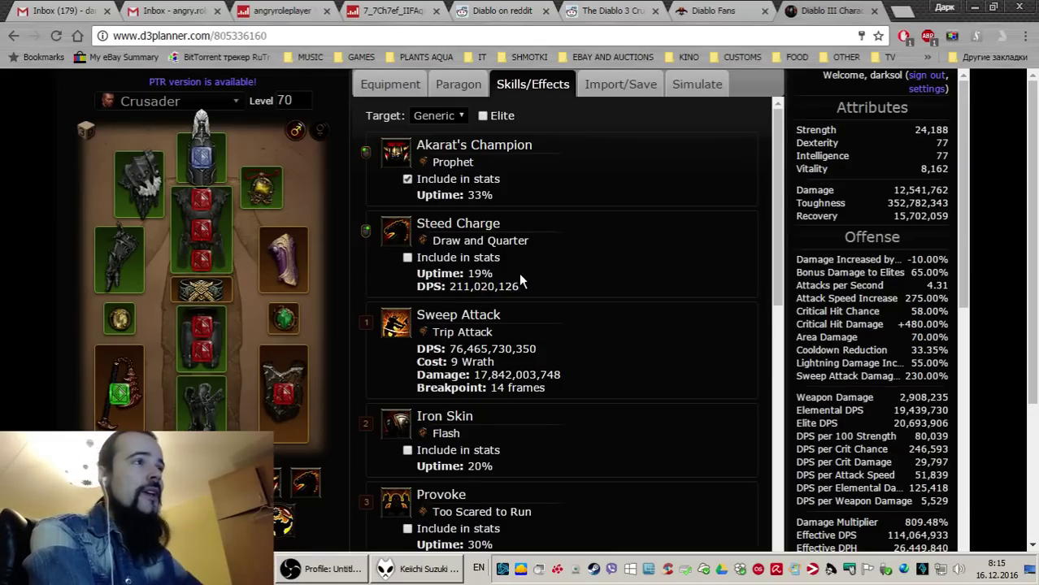
mouse_move(439, 321)
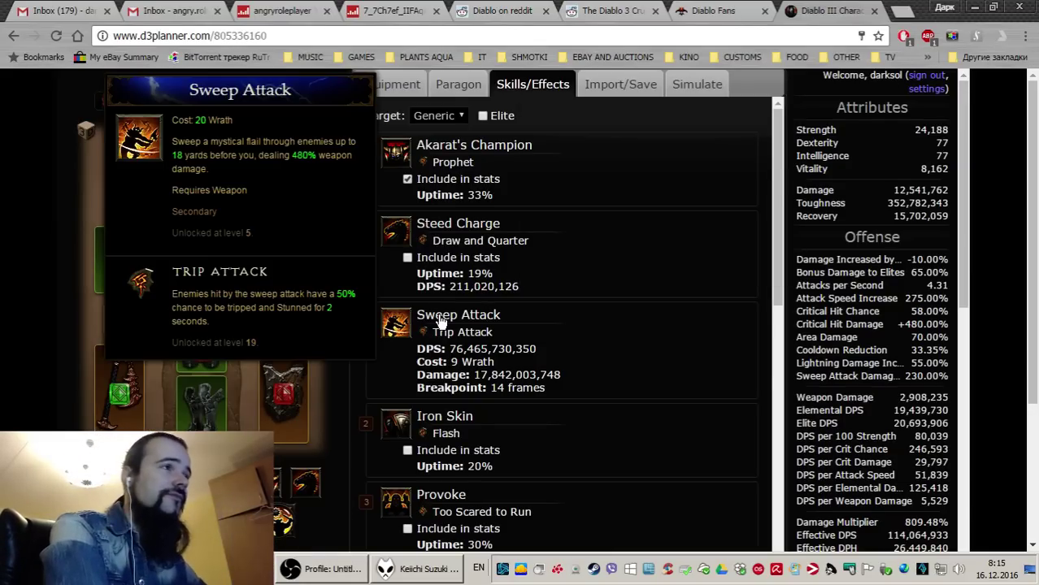
mouse_move(199, 301)
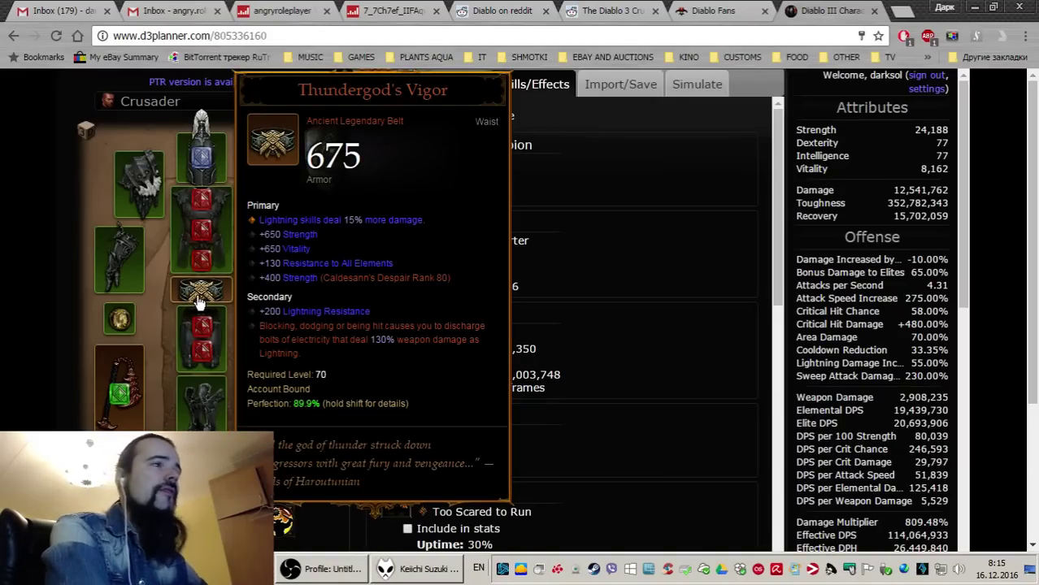
scroll(333, 280, "down", 3)
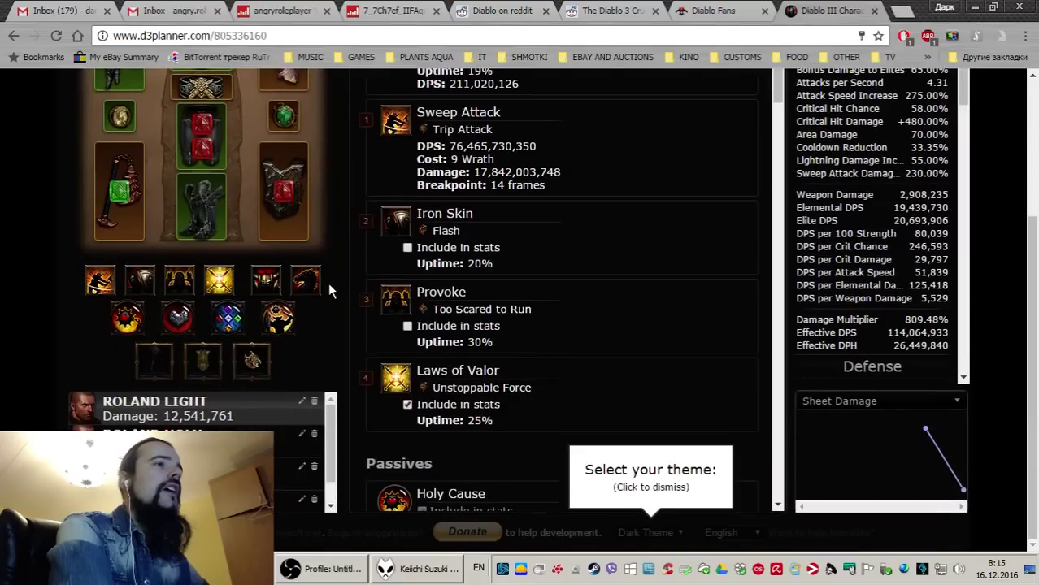
scroll(334, 281, "up", 3)
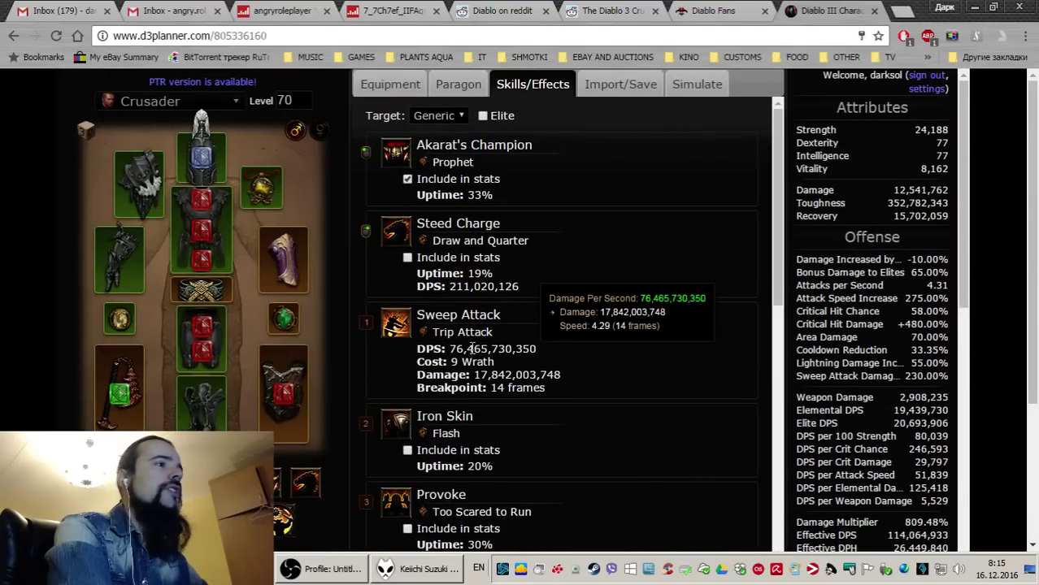
scroll(233, 387, "down", 3)
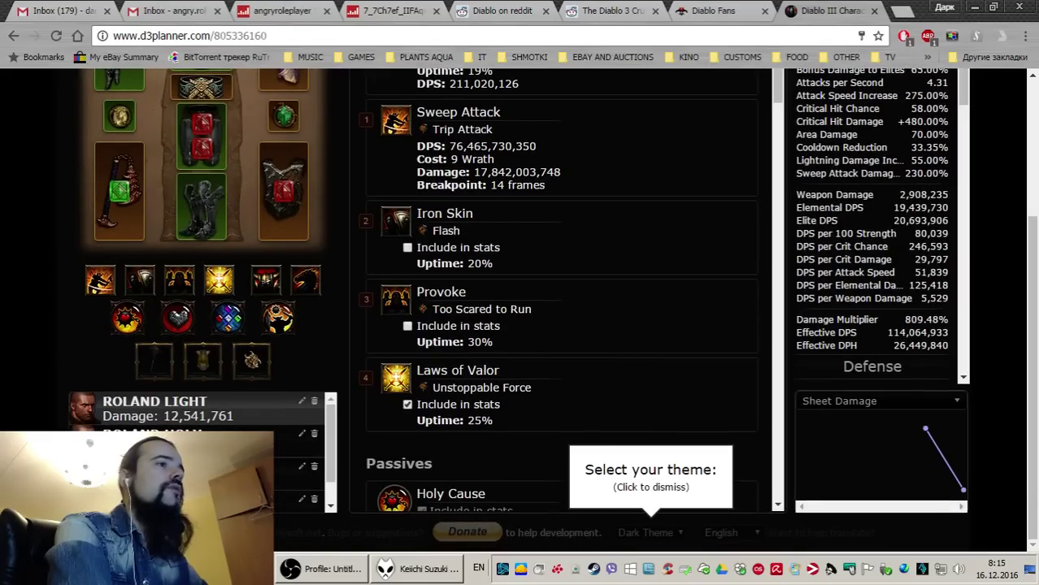
scroll(487, 278, "up", 3)
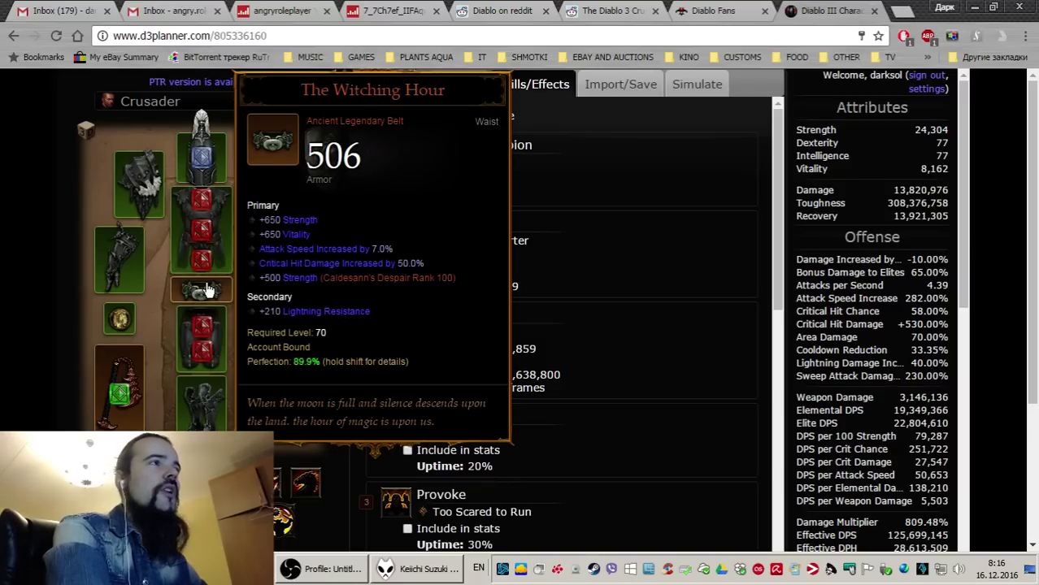
Load ROLAND LIGHT again and recheck its Sweep Attack DPS
scroll(232, 302, "down", 3)
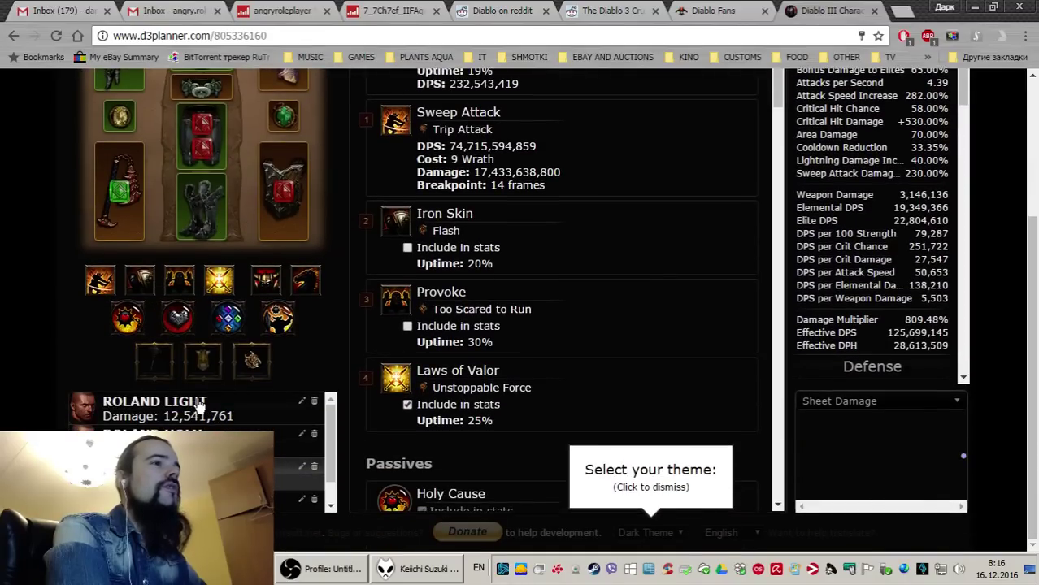
left_click(199, 404)
scroll(294, 365, "up", 2)
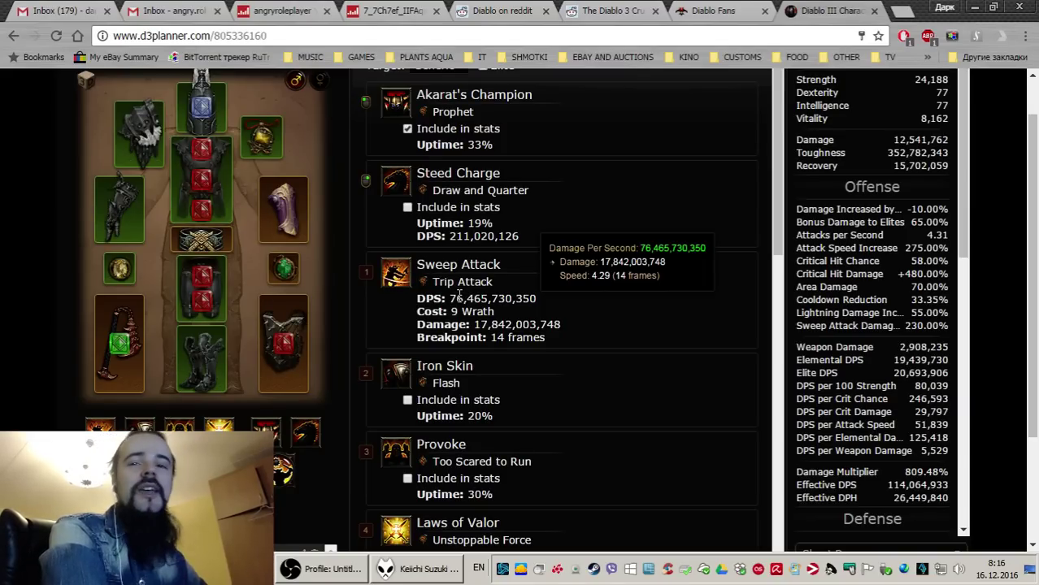
mouse_move(210, 250)
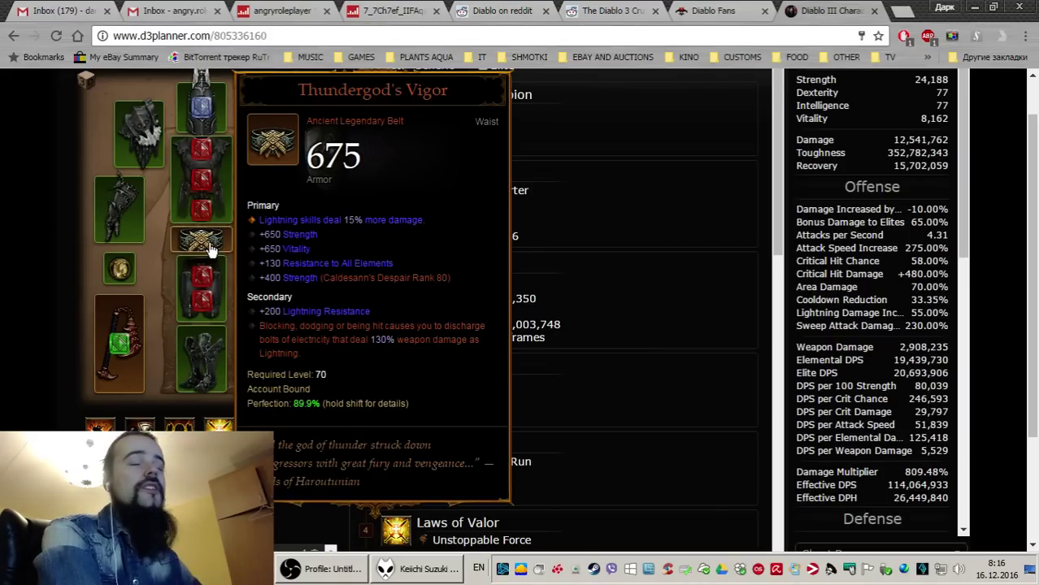
Switch back to the Witching Hour build and open the belt in the equipment editor
scroll(210, 251, "down", 2)
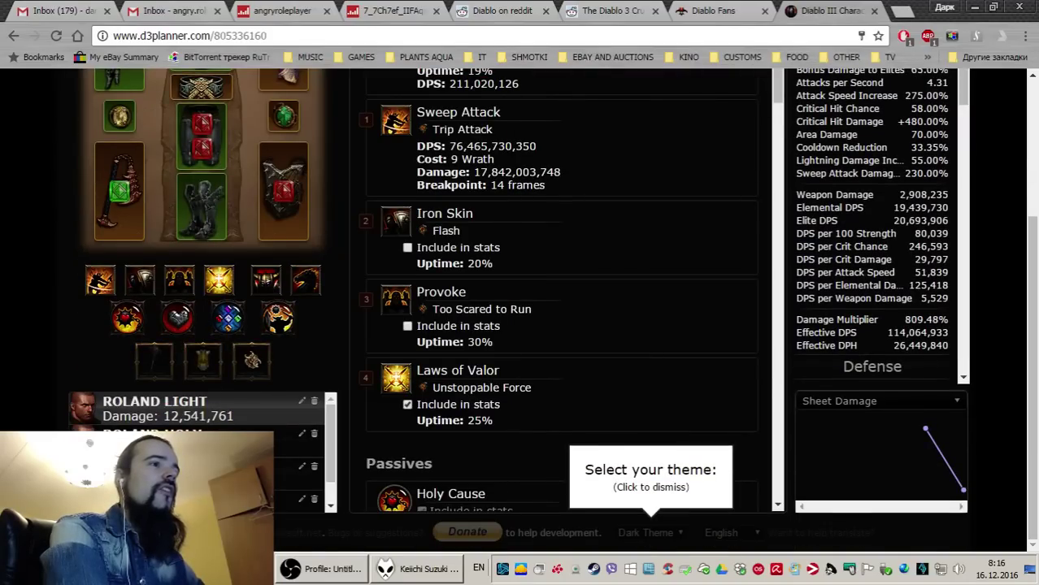
left_click(162, 407)
scroll(203, 304, "up", 3)
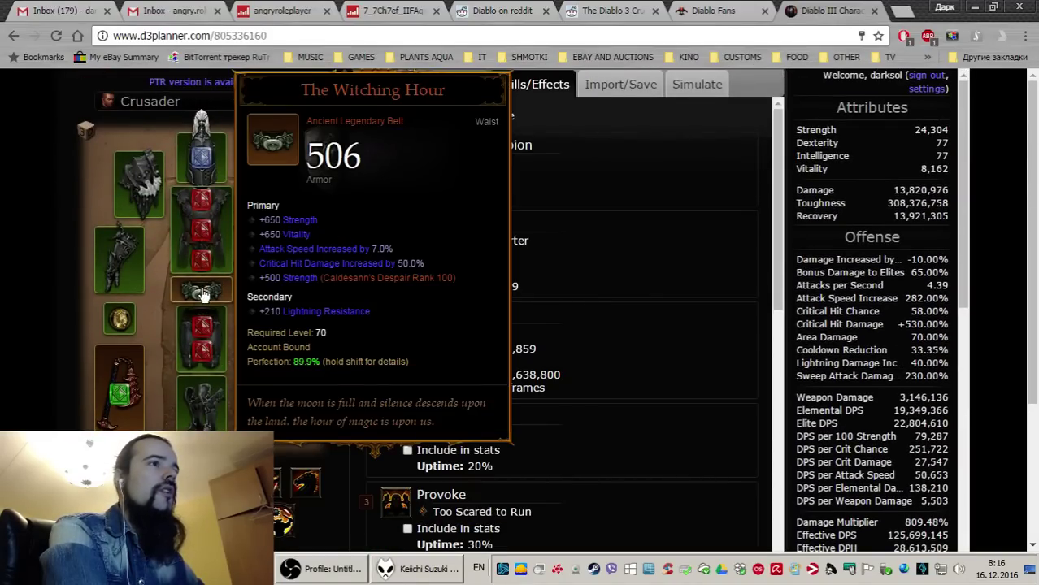
left_click(203, 295)
Set The Witching Hour's Bonus Strength to 400, dropping Sweep Attack to 74,358,920,348 DPS
left_click_drag(608, 373, 536, 377)
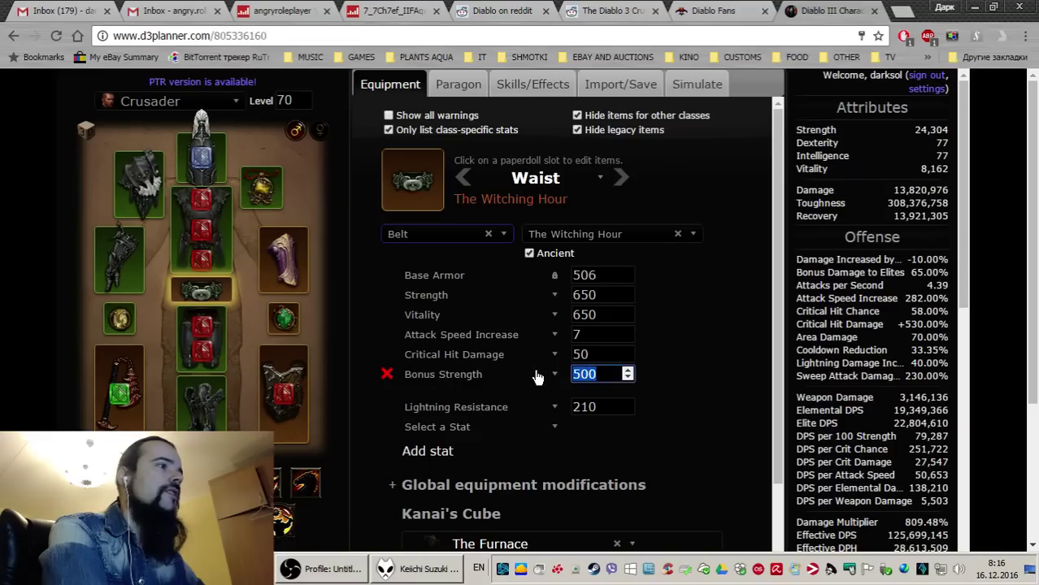
type("400")
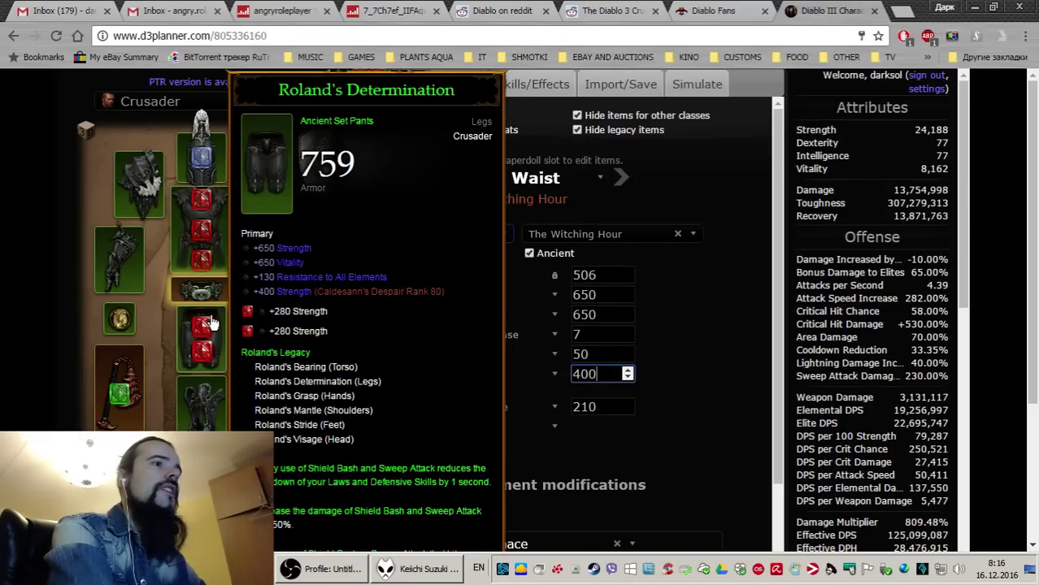
left_click(532, 88)
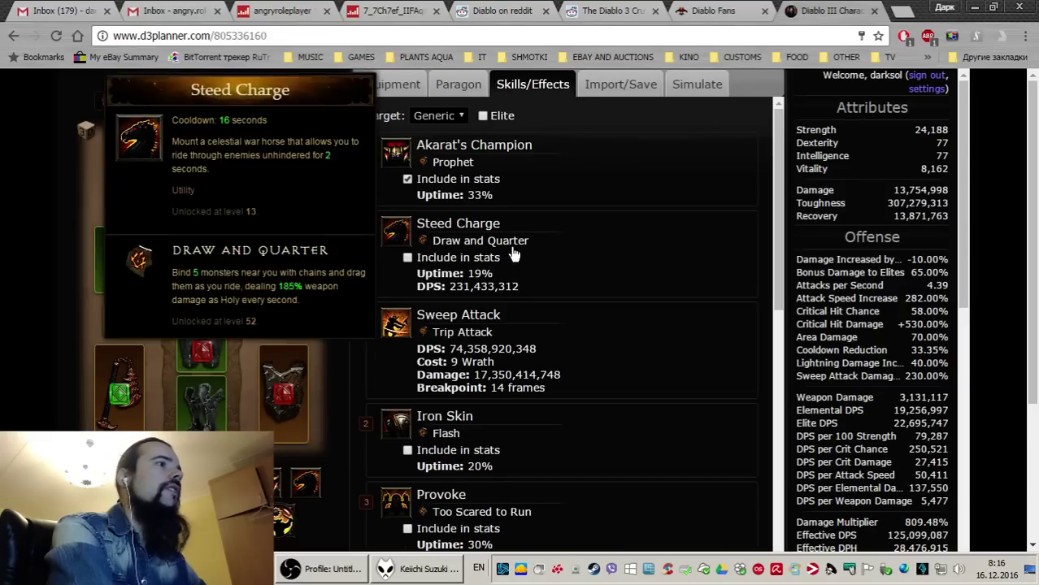
mouse_move(464, 350)
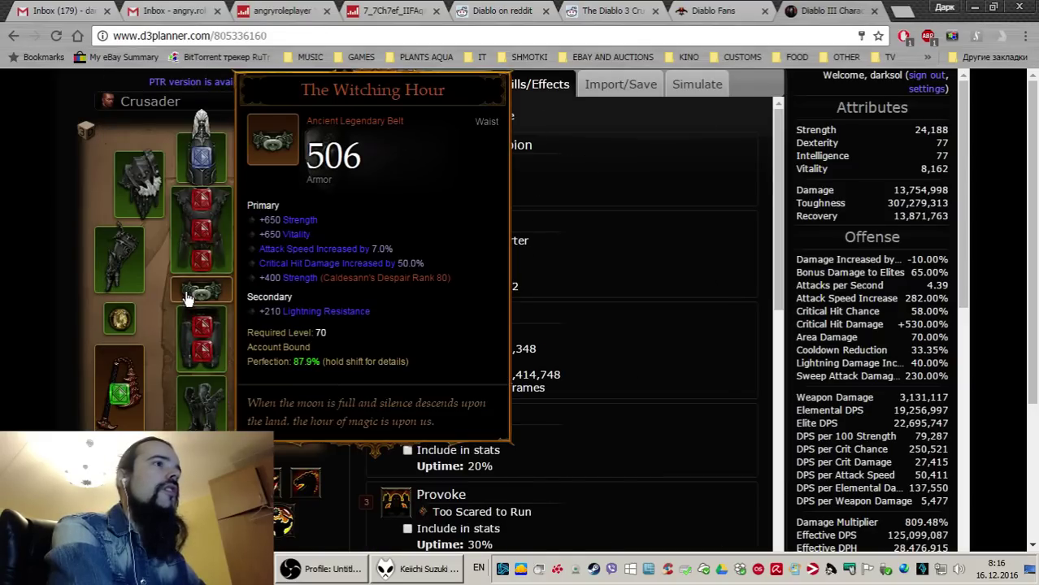
mouse_move(202, 408)
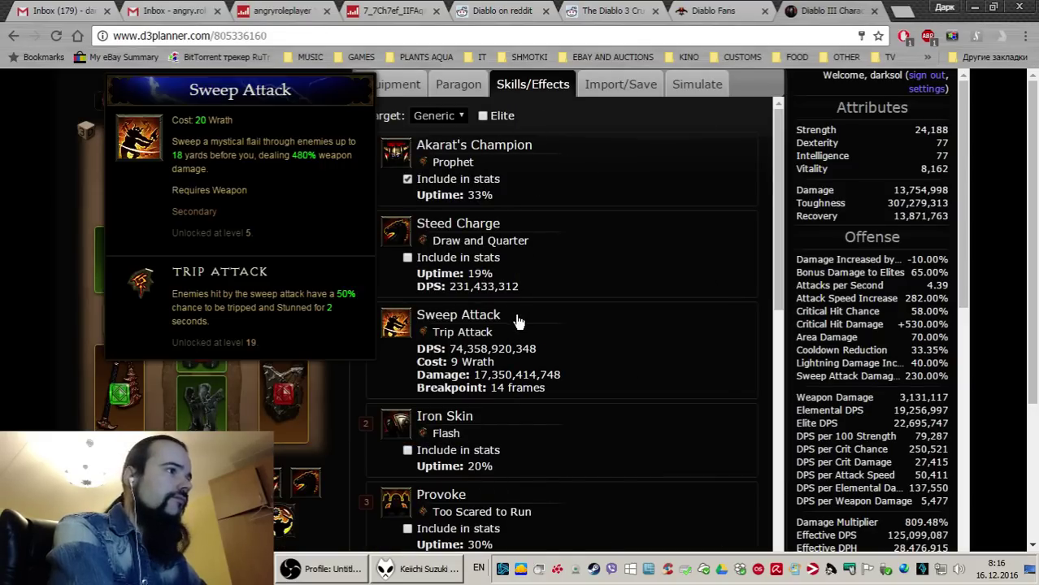
Reload the saved ROLAND LIGHT build and check its Trip Attack Sweep Attack DPS of 76,465,730,350
scroll(463, 350, "down", 3)
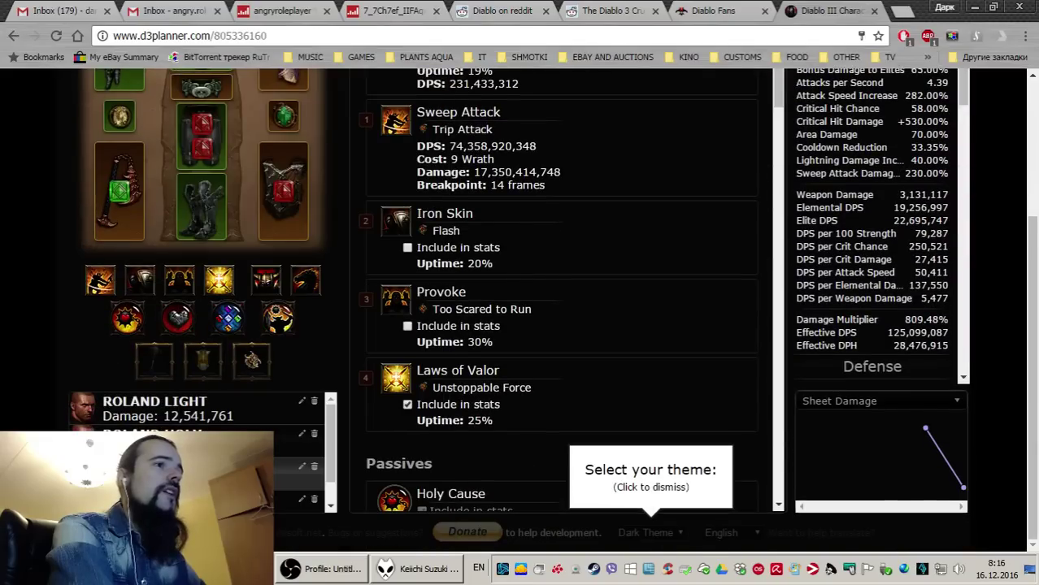
left_click(196, 401)
scroll(470, 226, "up", 1)
mouse_move(470, 226)
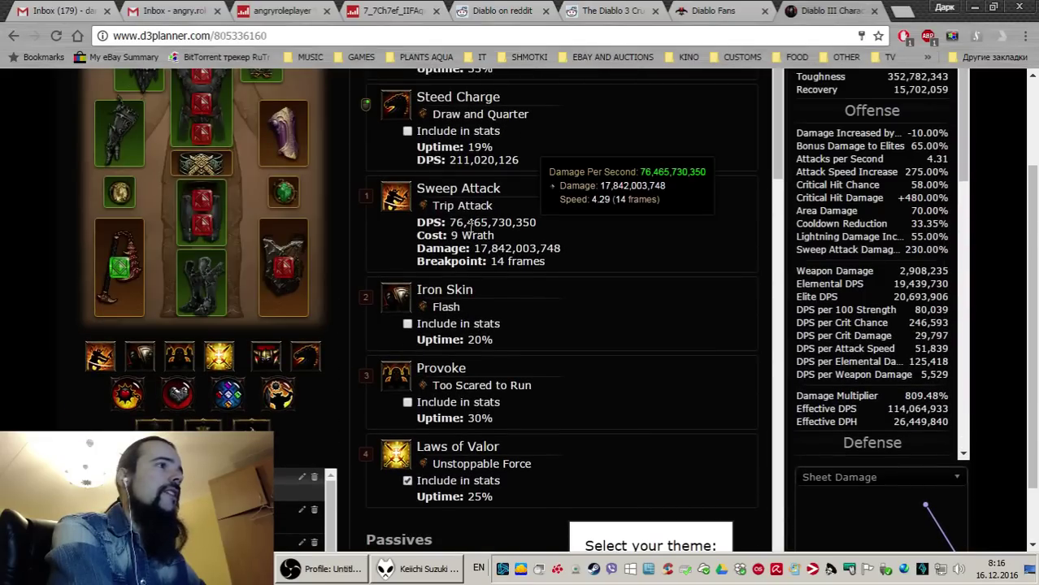
scroll(360, 355, "down", 1)
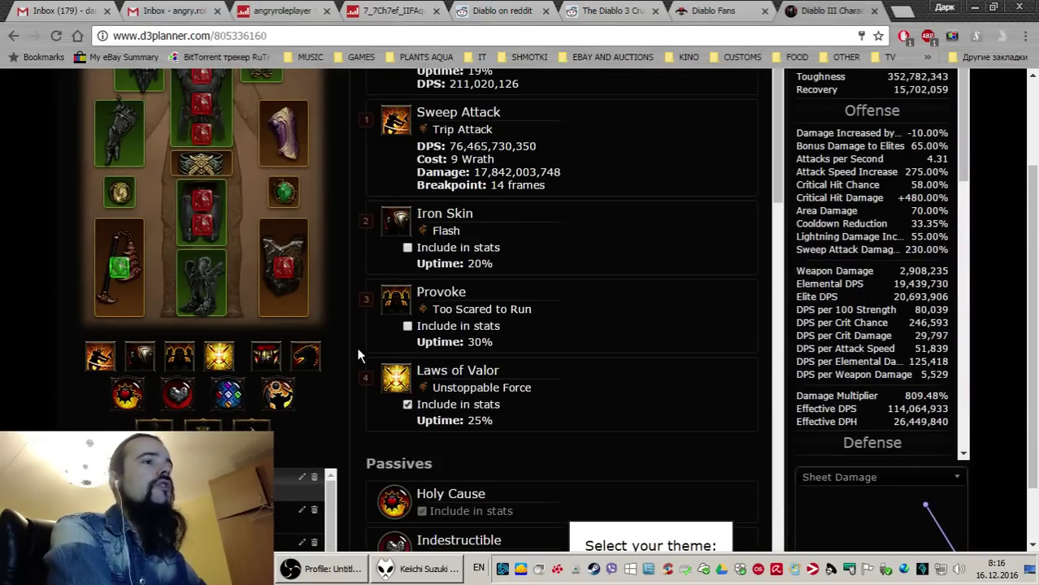
scroll(388, 317, "up", 1)
scroll(388, 317, "up", 2)
mouse_move(205, 295)
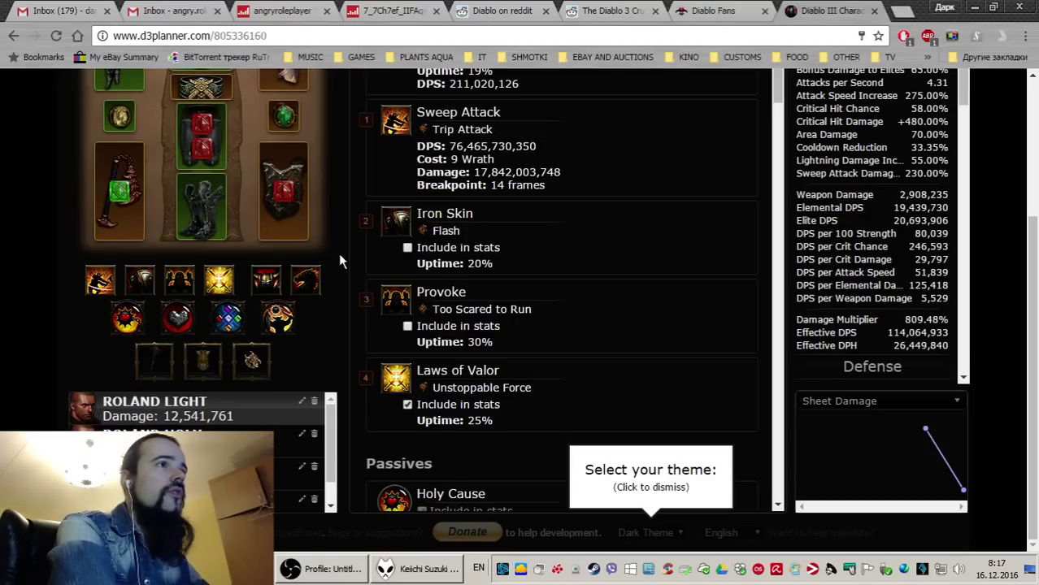
scroll(337, 256, "up", 3)
scroll(312, 264, "down", 2)
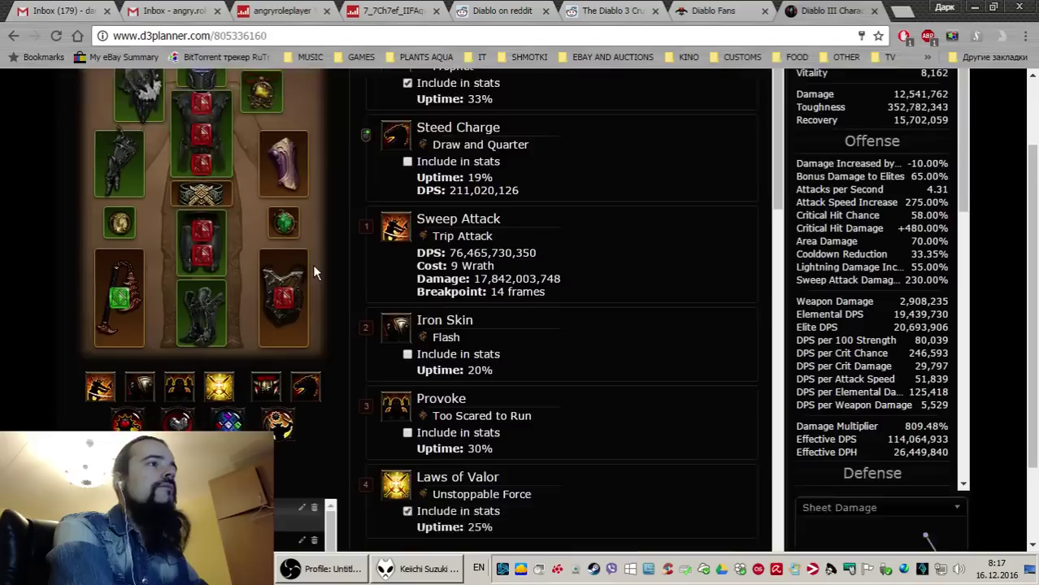
scroll(297, 388, "down", 2)
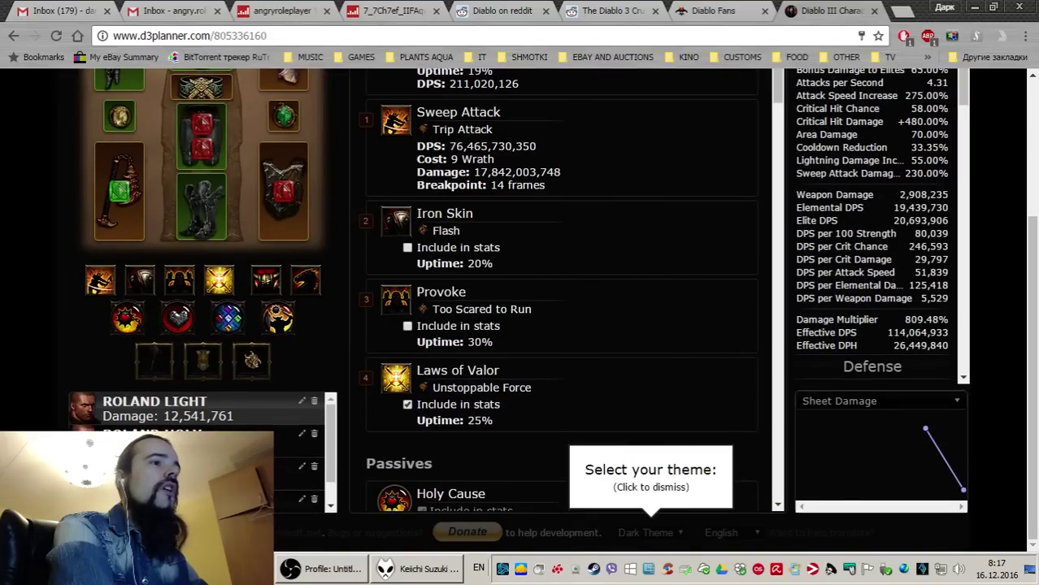
Load the saved Blazing Sweep build and inspect its Sweep Attack DPS of 92,948,650,435
left_click(203, 498)
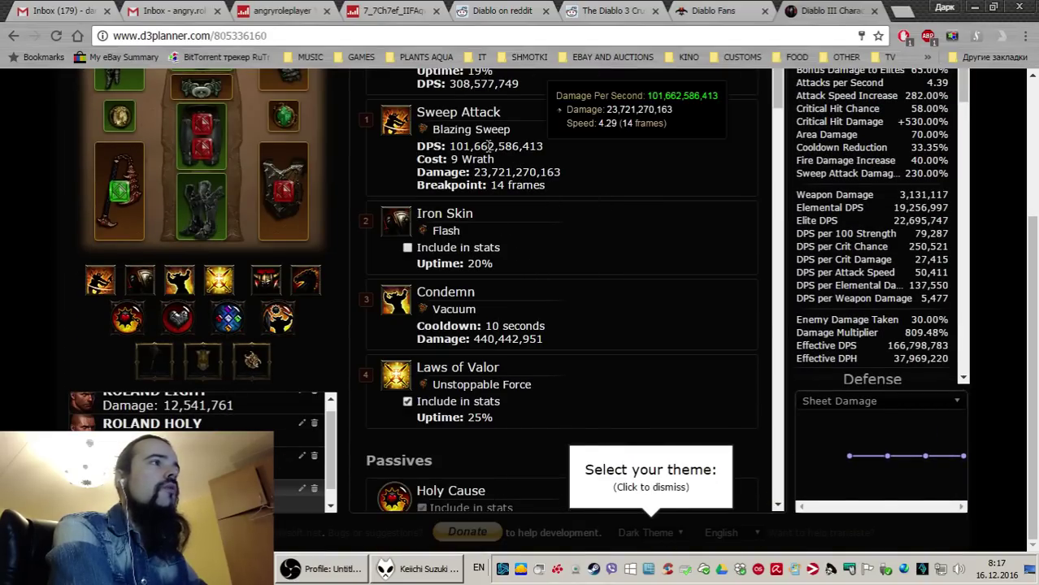
scroll(482, 359, "down", 3)
scroll(482, 363, "down", 2)
scroll(480, 354, "down", 1)
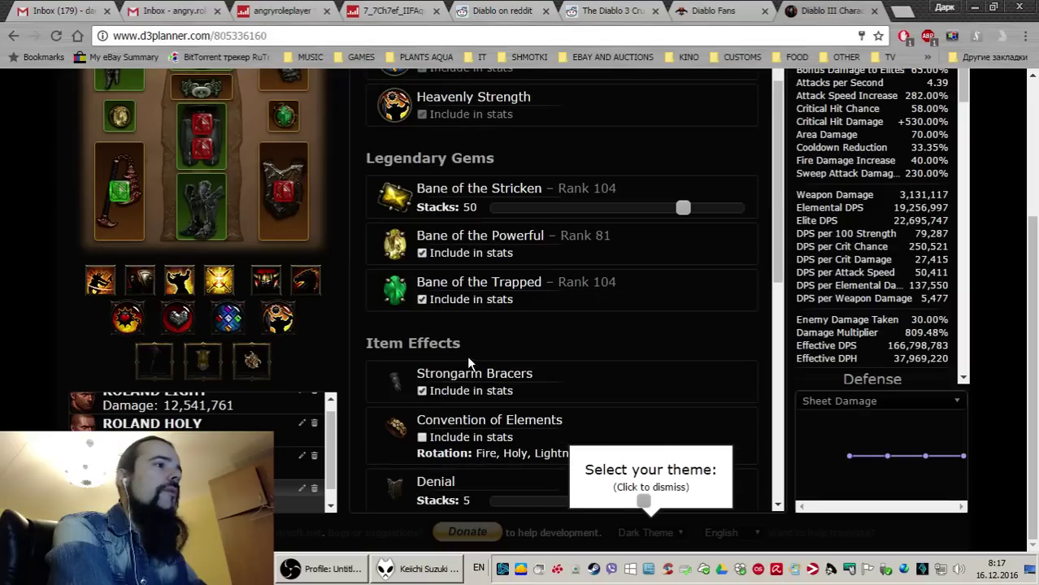
scroll(435, 371, "up", 5)
scroll(444, 370, "up", 5)
mouse_move(441, 349)
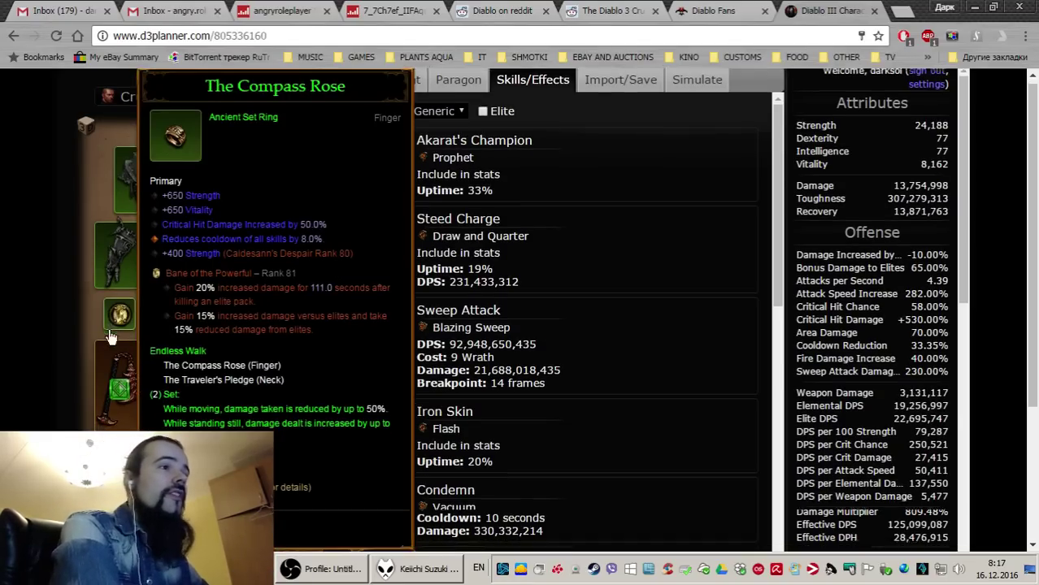
scroll(130, 325, "down", 1)
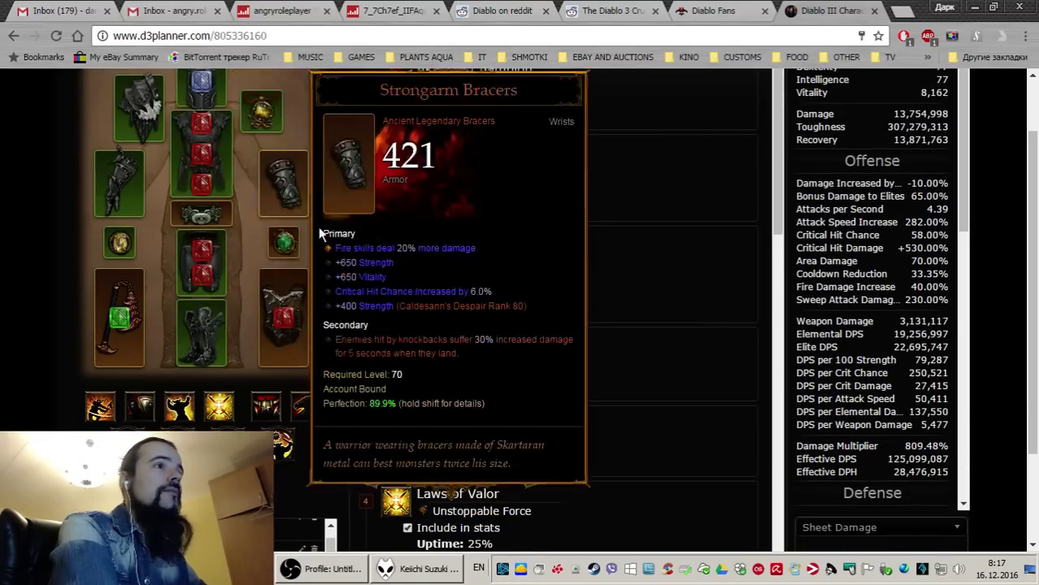
scroll(292, 382, "down", 2)
scroll(276, 421, "up", 1)
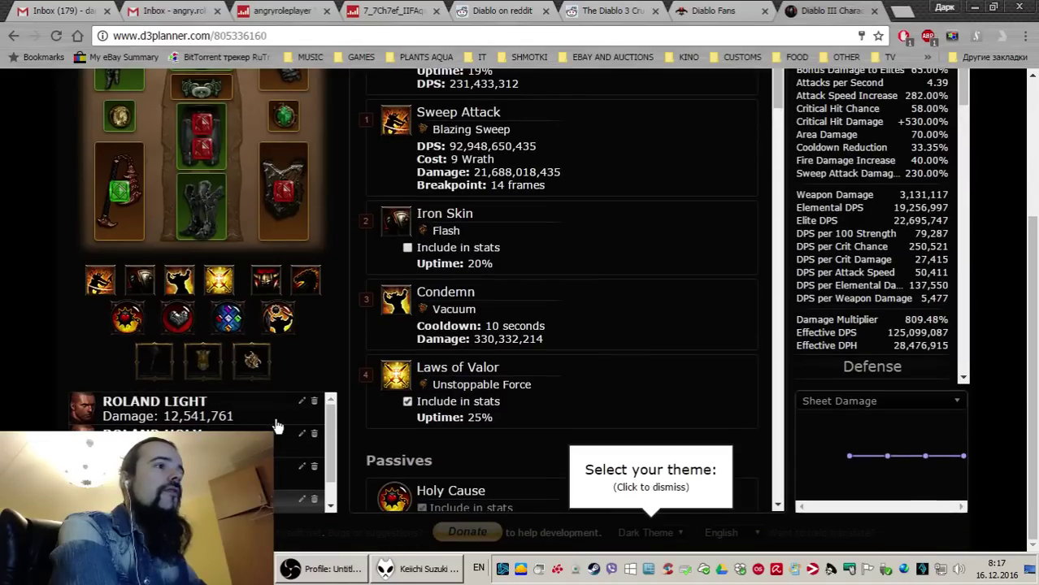
Switch to the saved ROLAND LIGHT build and view its Sweep Attack DPS
left_click(184, 407)
mouse_move(464, 153)
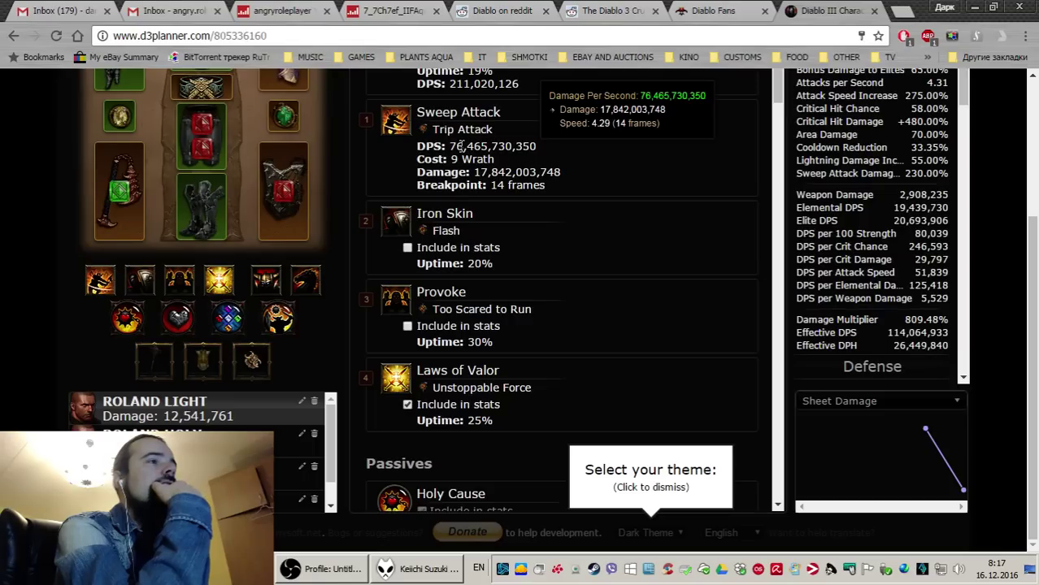
scroll(199, 451, "down", 1)
left_click(184, 411)
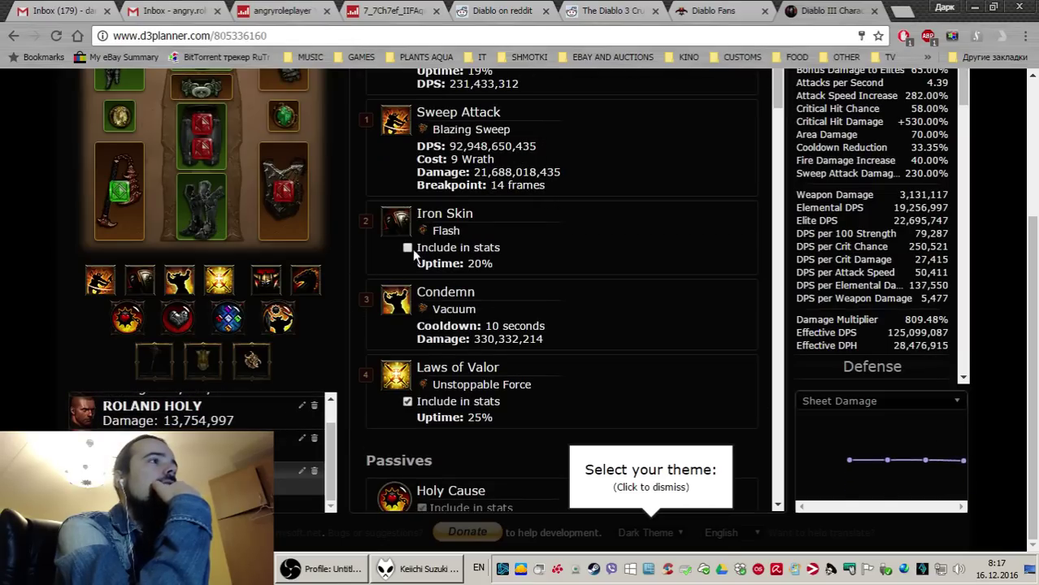
scroll(453, 299, "up", 3)
mouse_move(453, 299)
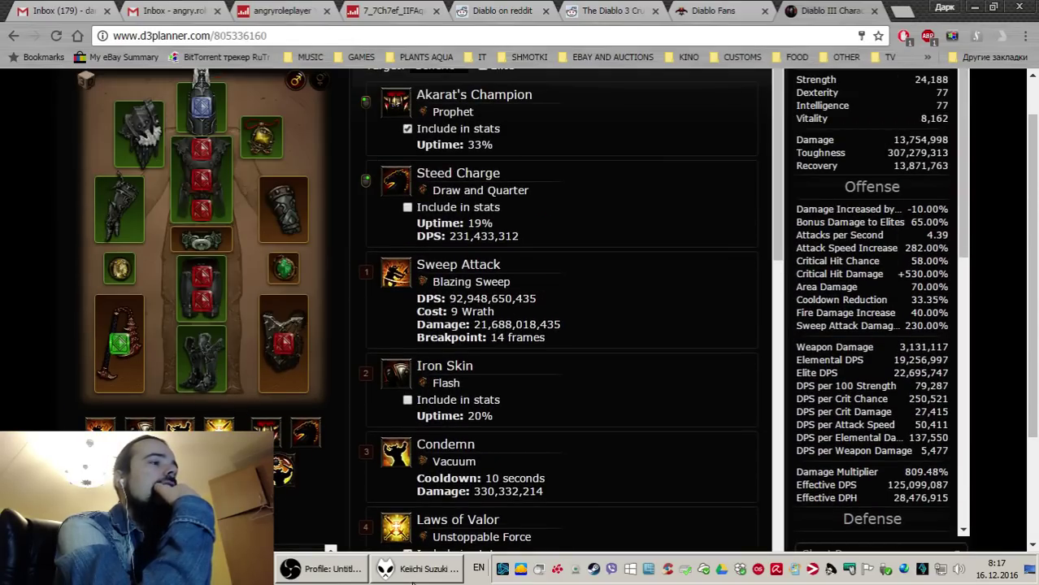
left_click(323, 569)
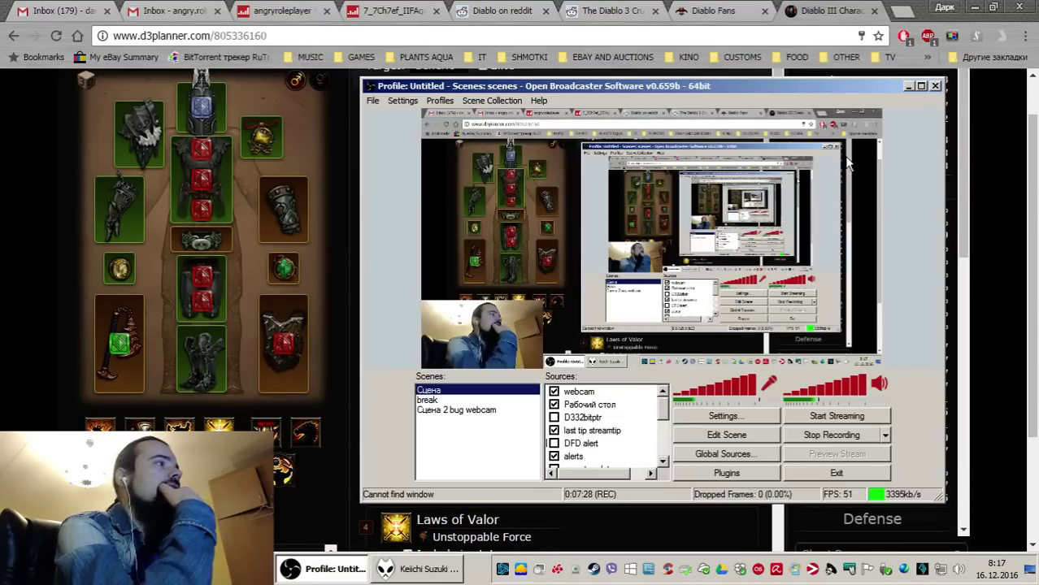
left_click(908, 88)
mouse_move(448, 302)
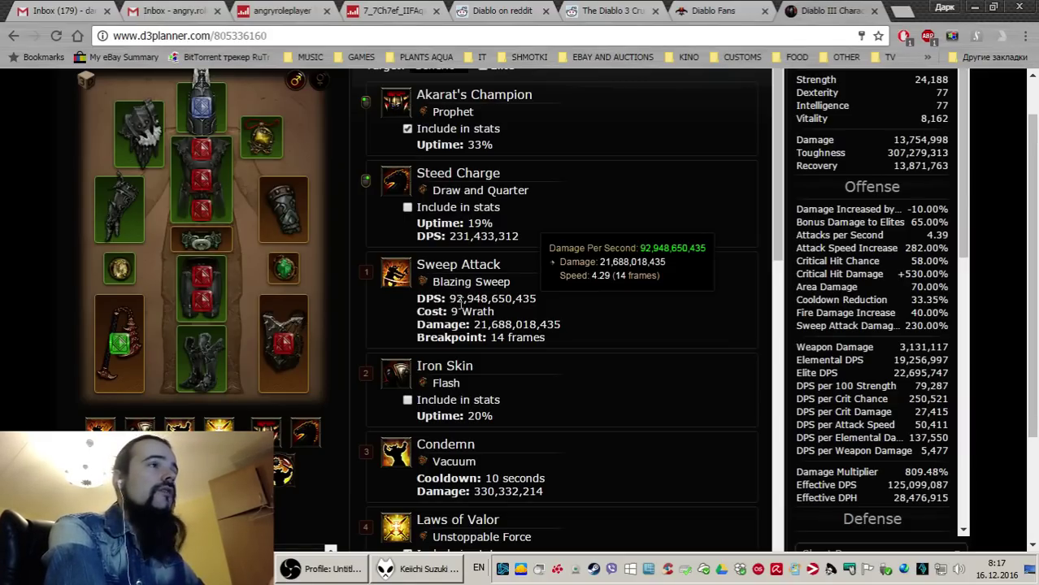
mouse_move(286, 226)
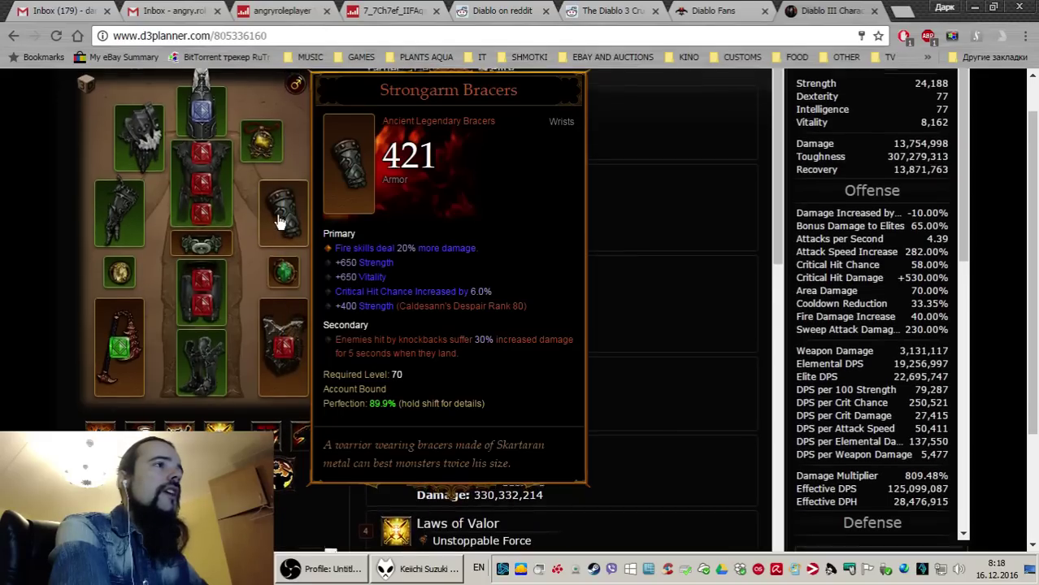
scroll(278, 221, "up", 1)
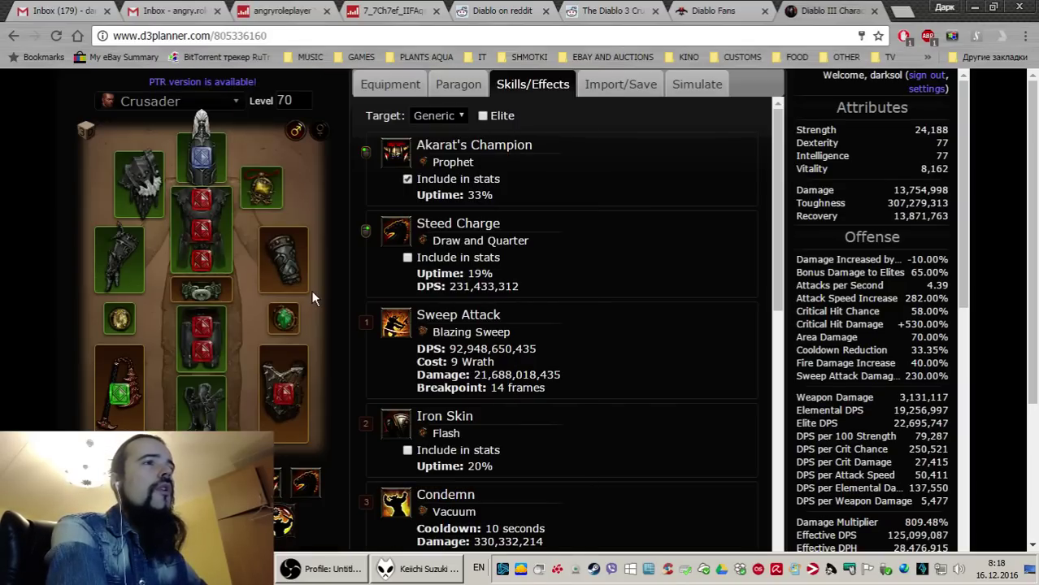
mouse_move(277, 275)
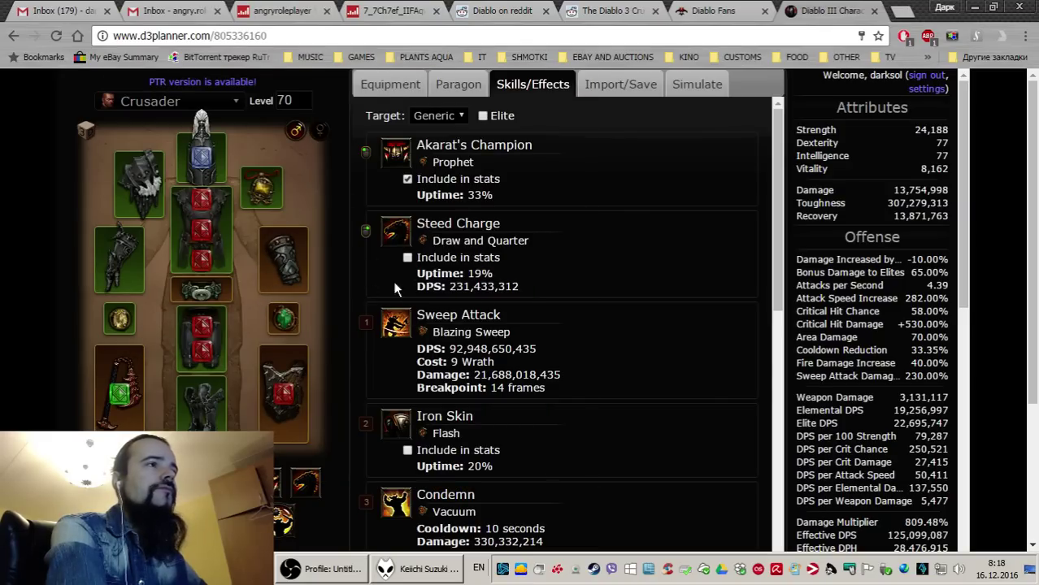
mouse_move(276, 188)
mouse_move(302, 259)
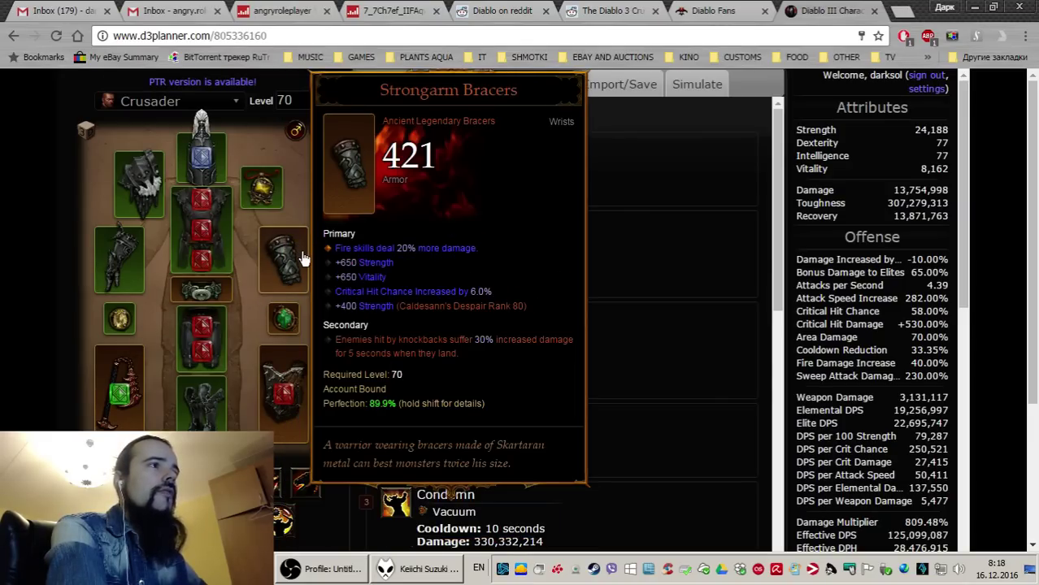
mouse_move(476, 348)
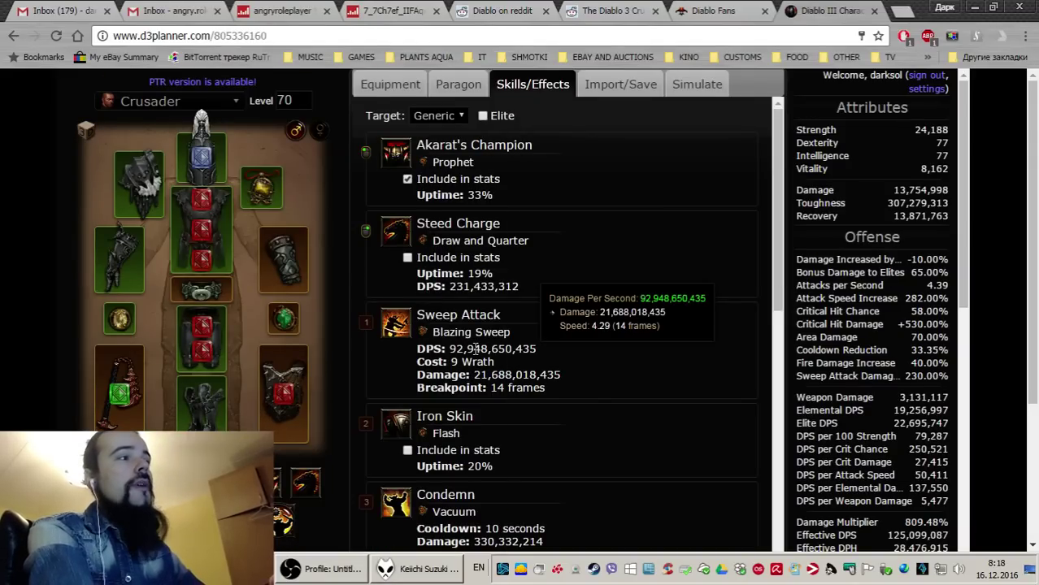
mouse_move(914, 204)
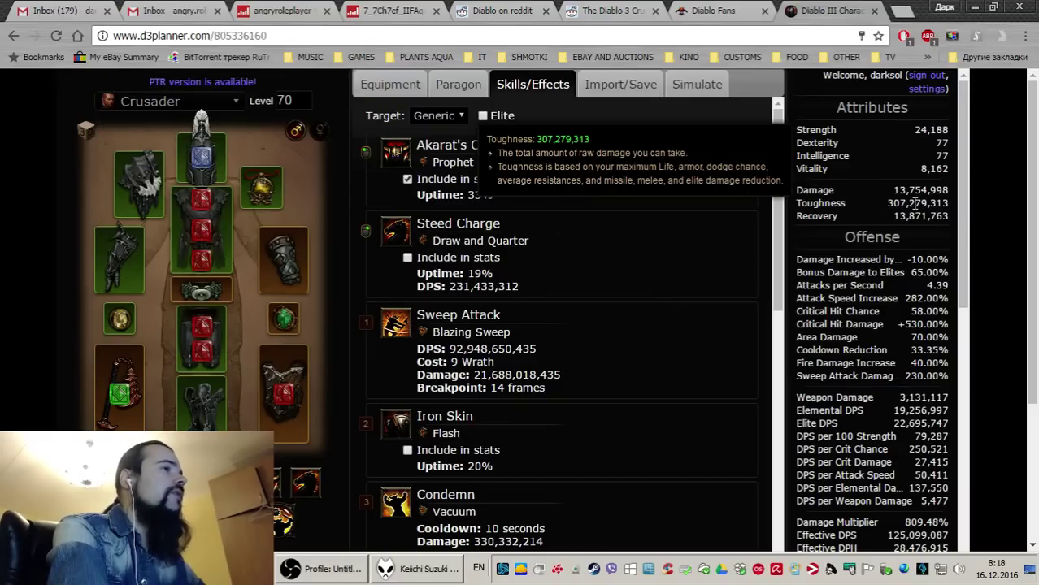
mouse_move(427, 323)
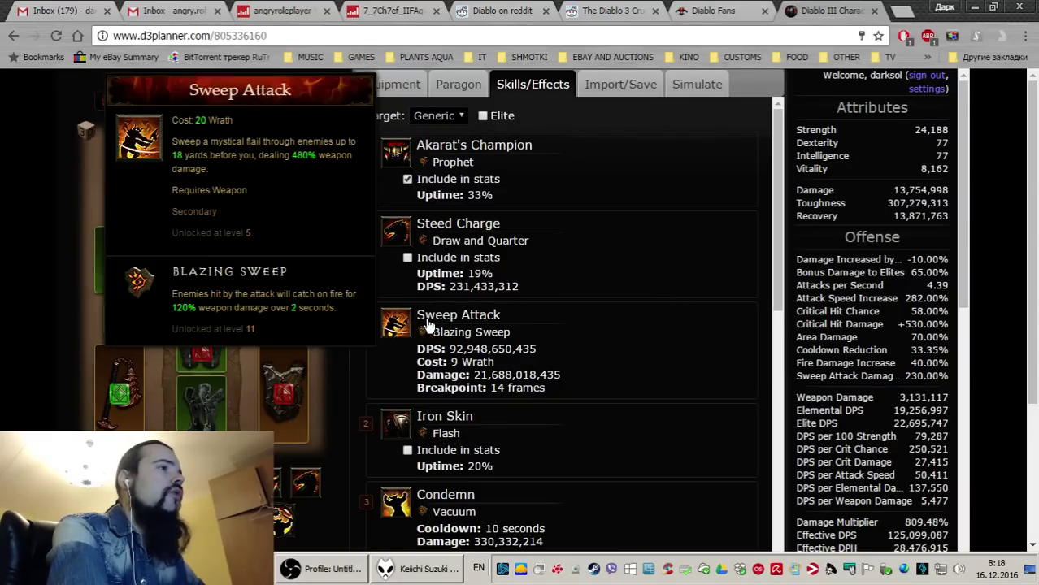
scroll(524, 321, "down", 4)
scroll(525, 321, "down", 2)
mouse_move(439, 238)
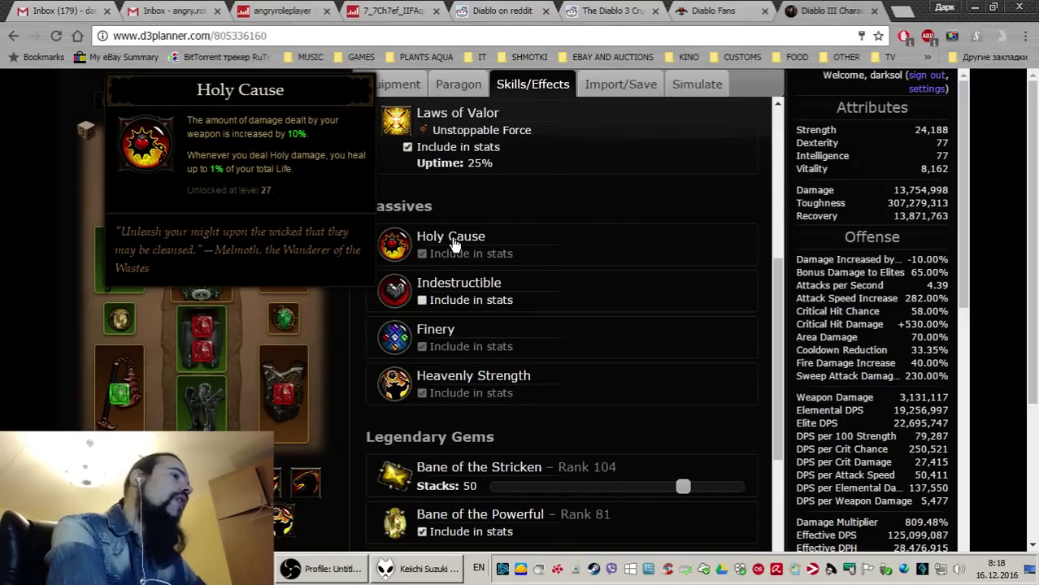
scroll(637, 301, "down", 3)
scroll(637, 301, "down", 2)
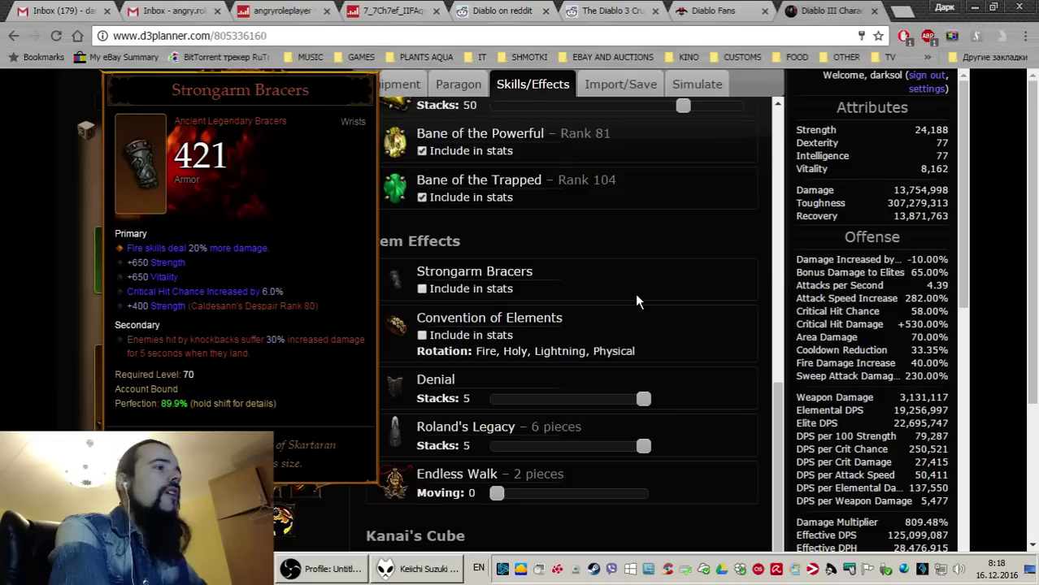
scroll(637, 301, "down", 3)
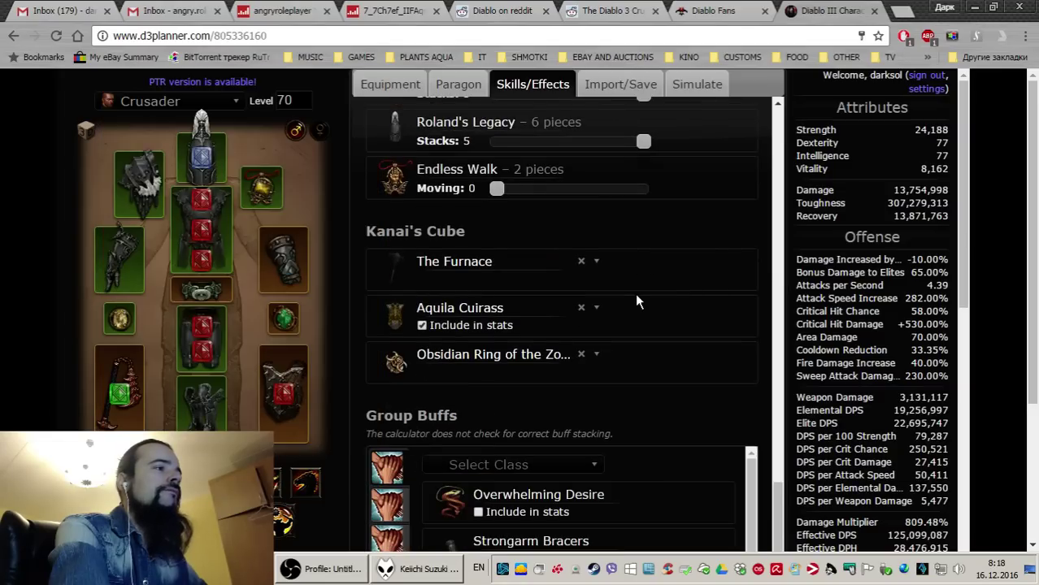
scroll(622, 301, "up", 10)
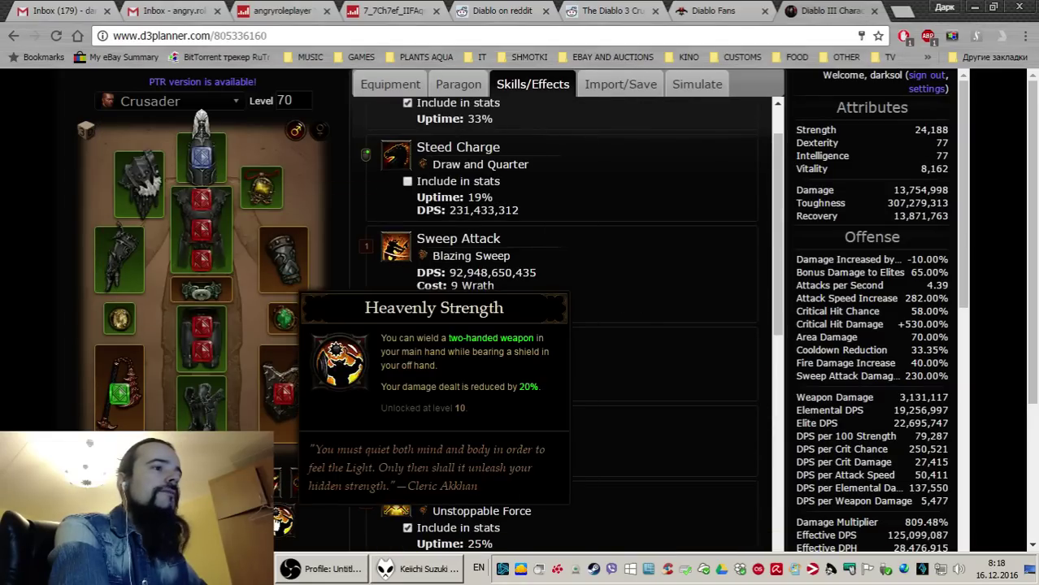
scroll(486, 250, "up", 1)
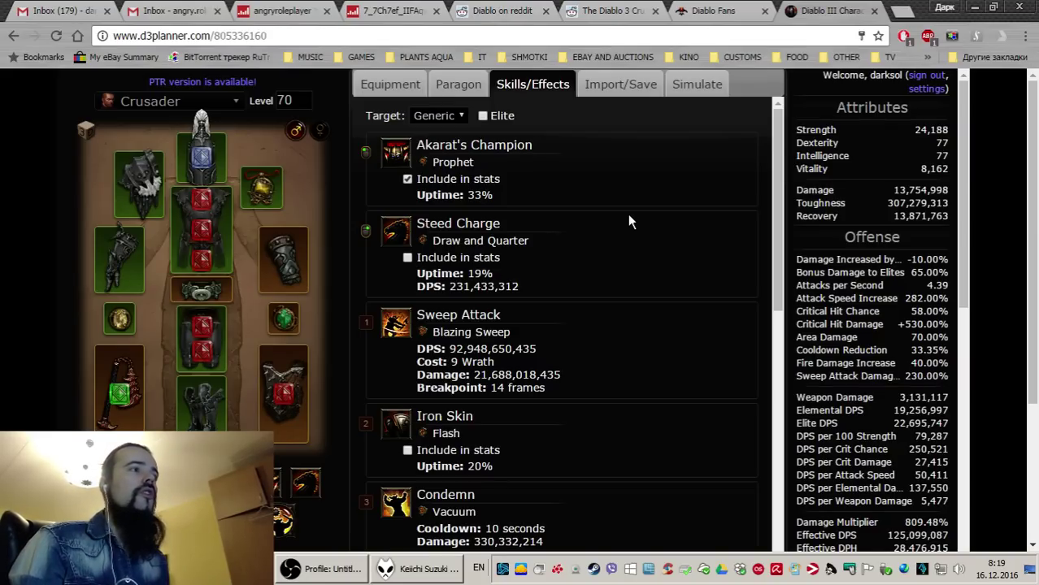
Scroll down to the saved profiles list to reach the ROLAND LIGHT Trip Attack build
mouse_move(600, 228)
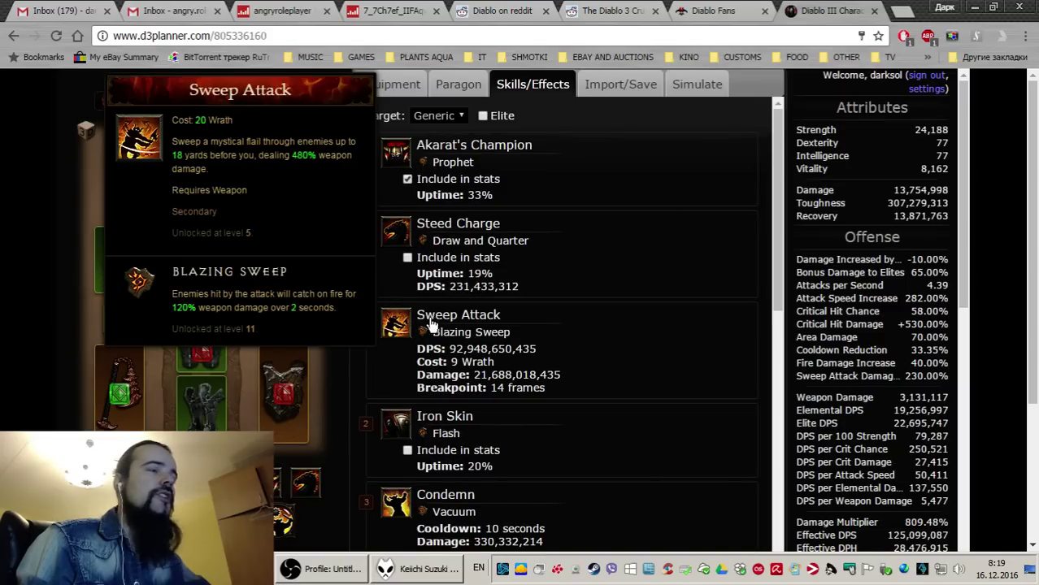
scroll(528, 277, "down", 5)
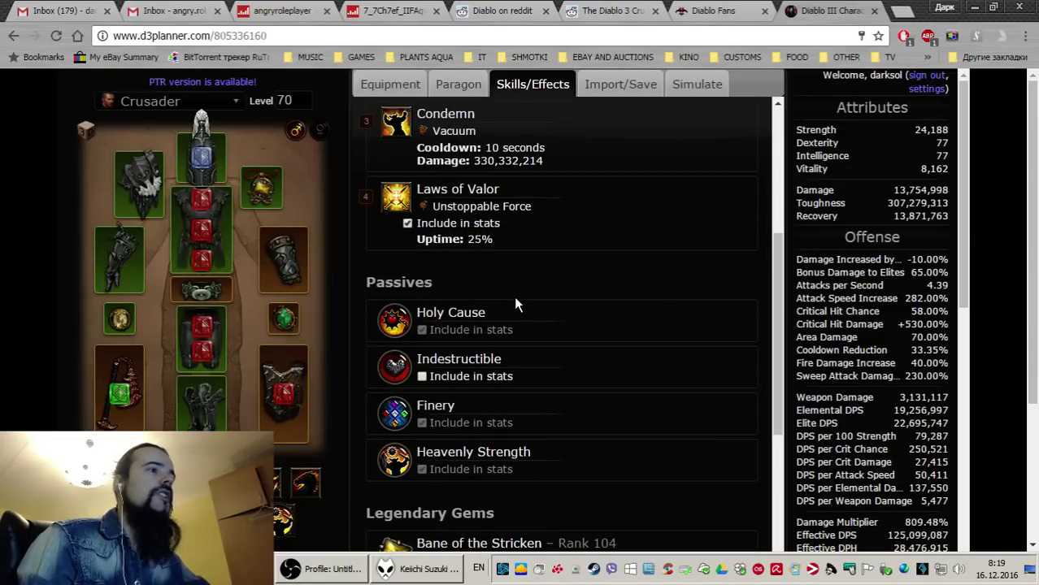
scroll(480, 406, "down", 2)
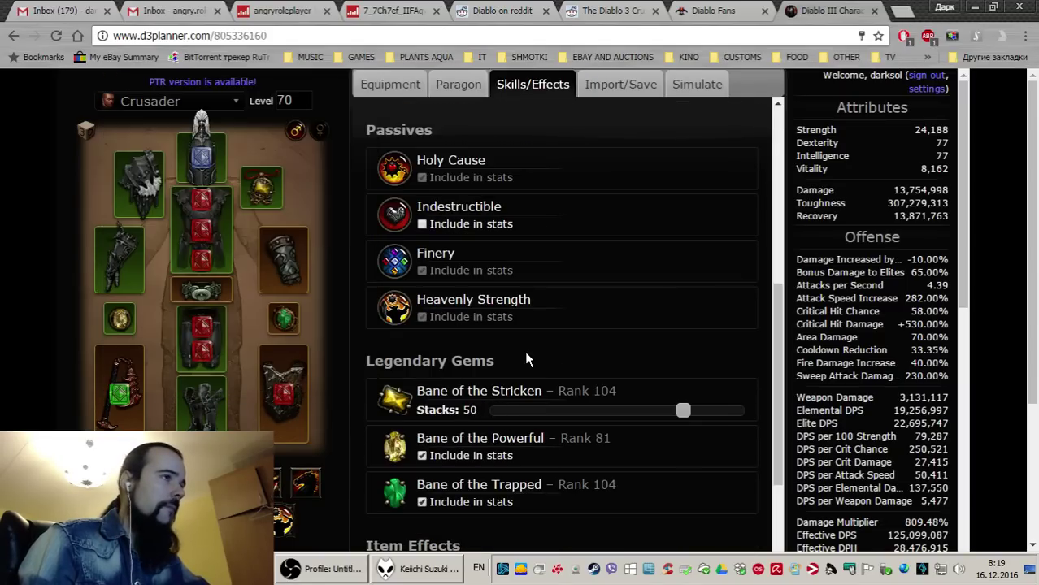
scroll(524, 351, "up", 7)
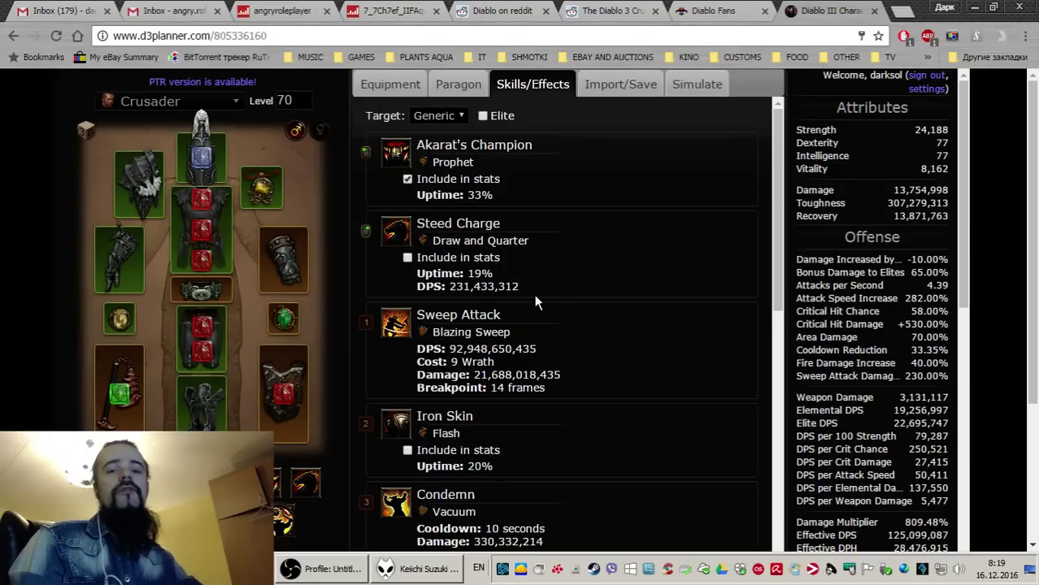
scroll(534, 297, "down", 3)
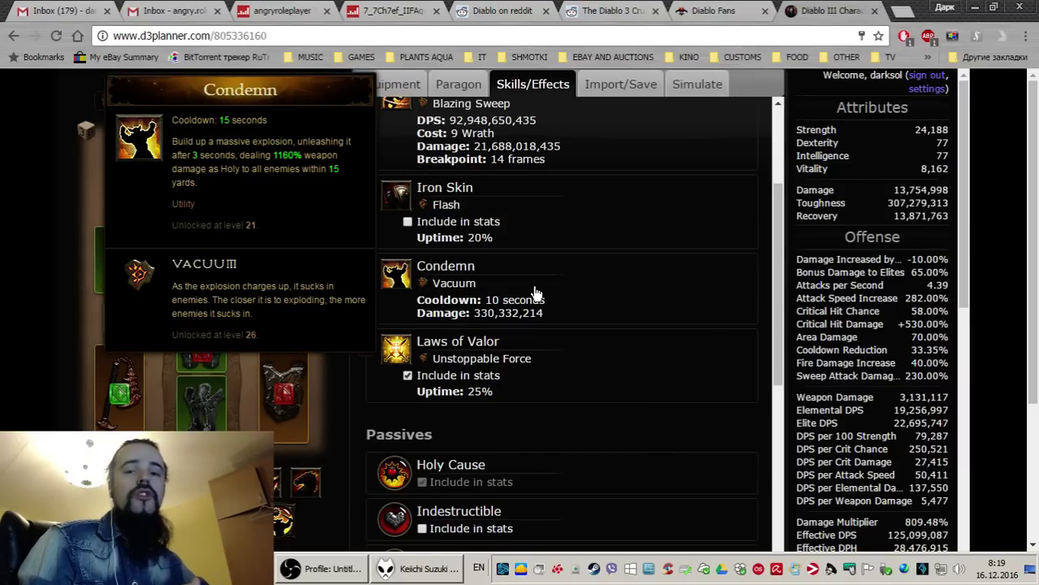
scroll(534, 293, "down", 1)
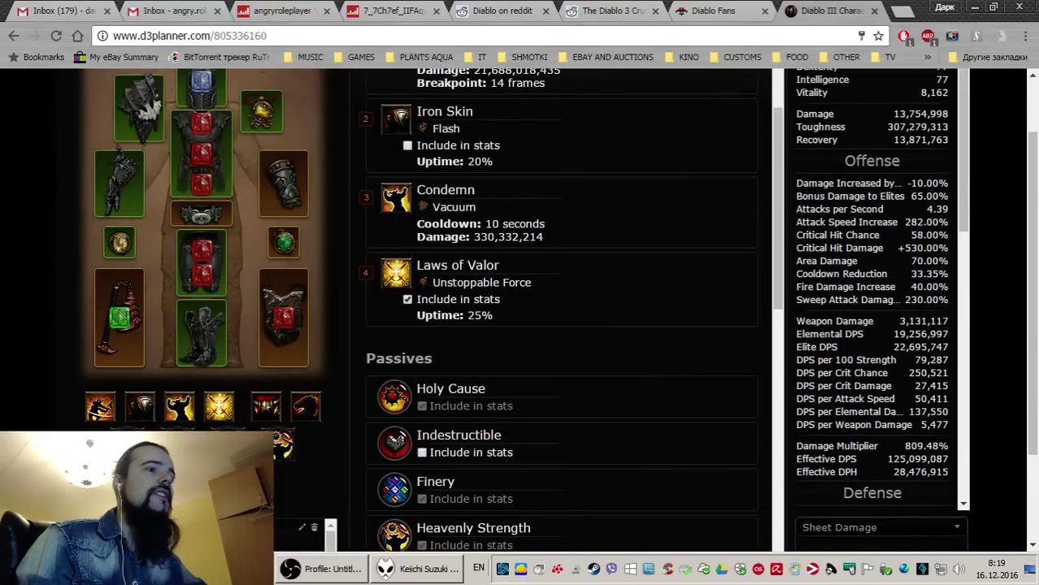
scroll(740, 243, "up", 4)
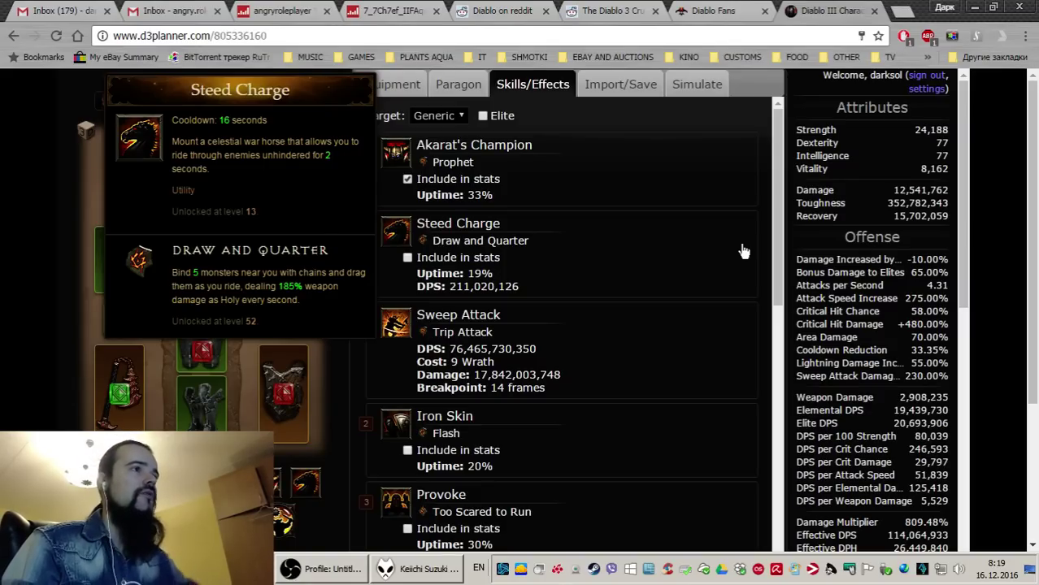
mouse_move(200, 297)
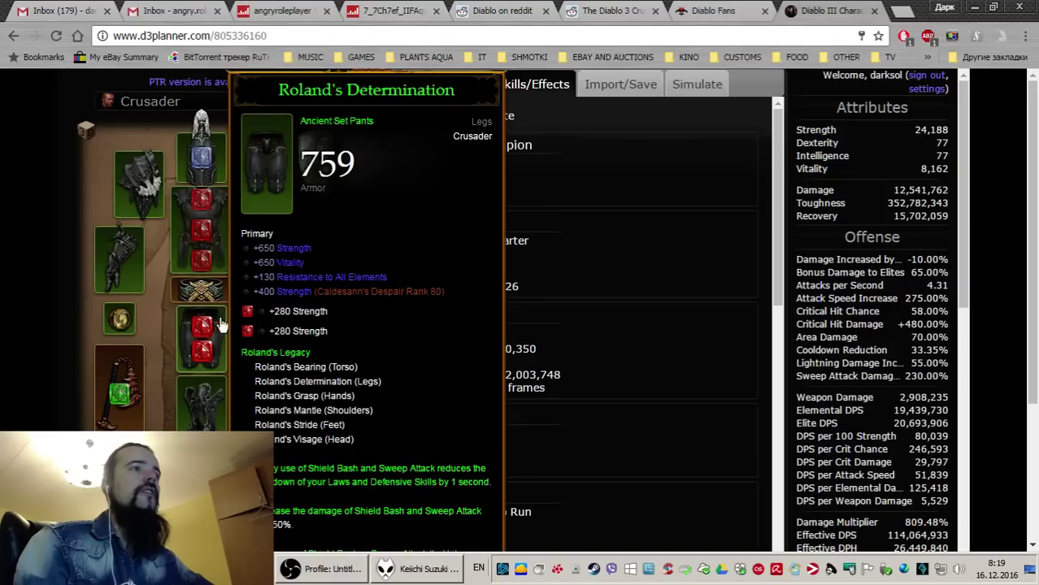
mouse_move(287, 276)
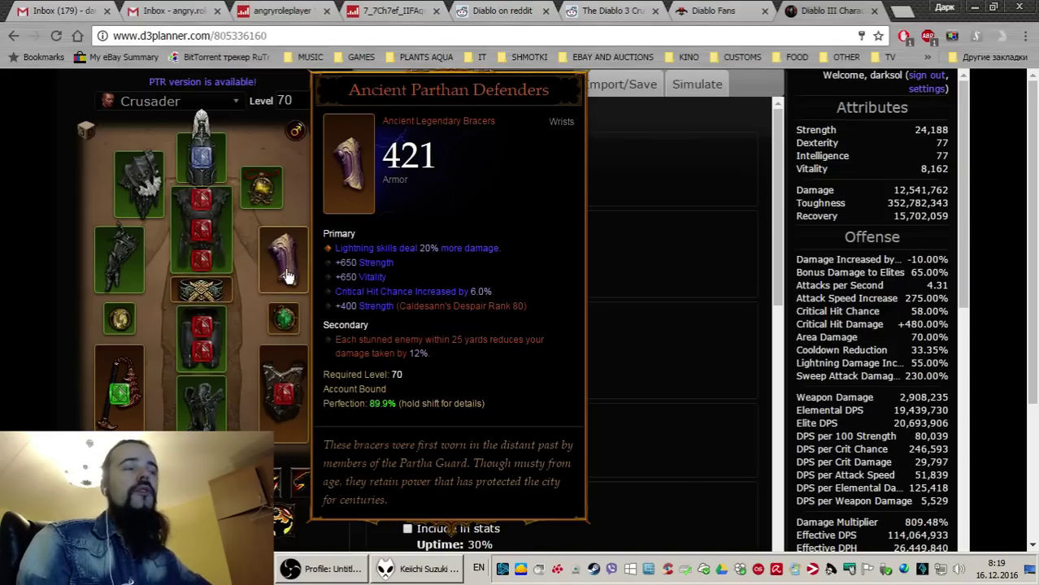